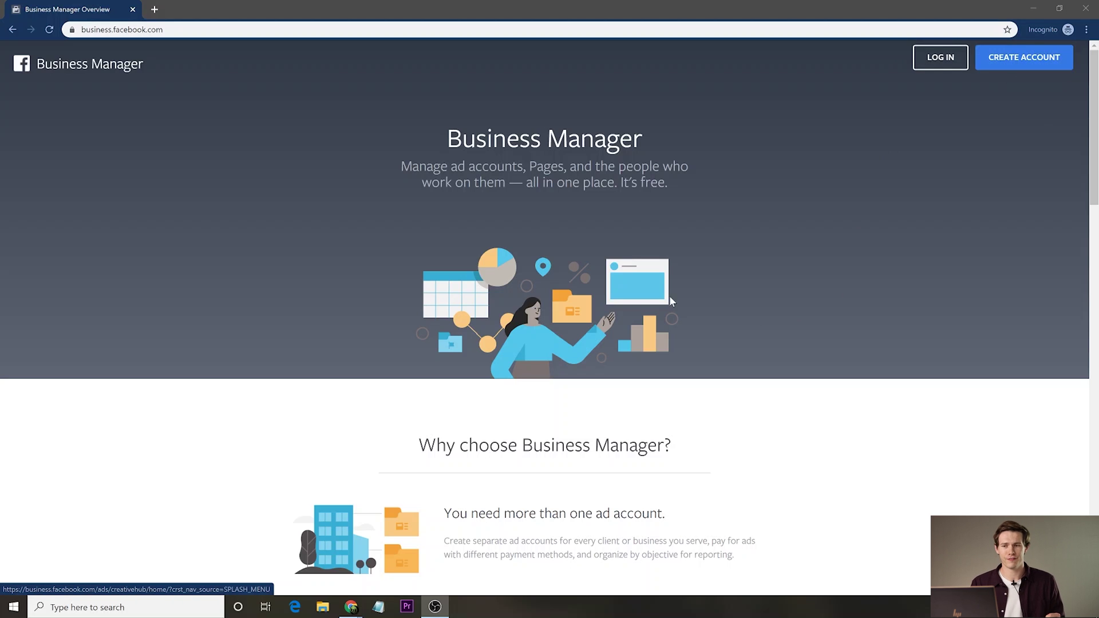
# Log in to Facebook and start creating a new Business Manager account.
pyautogui.scroll(-2, 561, 253)
pyautogui.scroll(2, 582, 267)
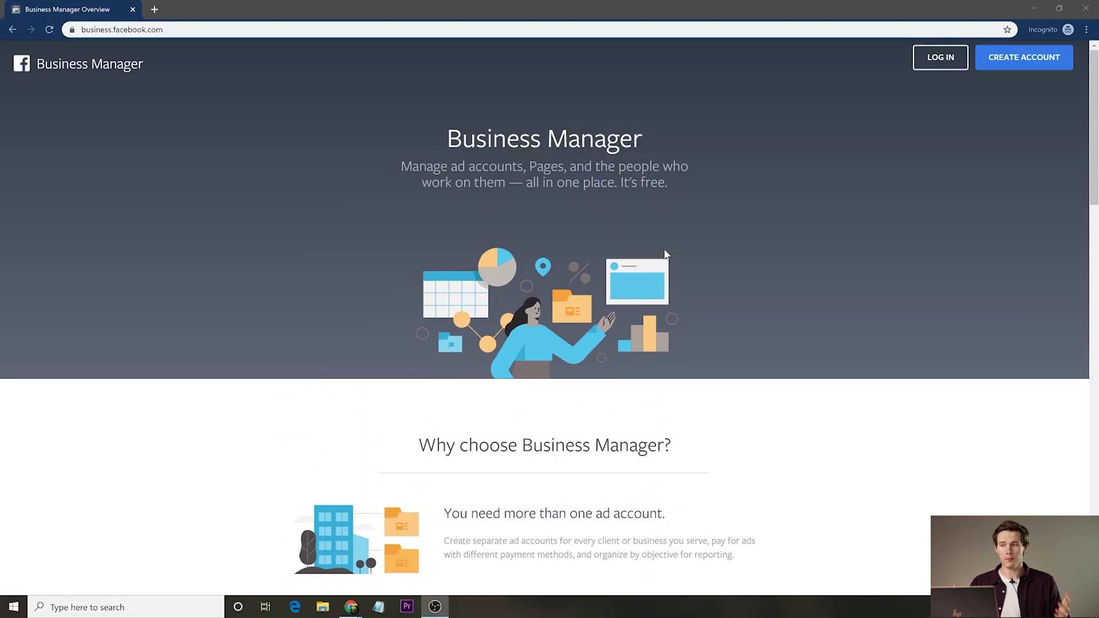
pyautogui.scroll(-8, 757, 237)
pyautogui.scroll(10, 760, 242)
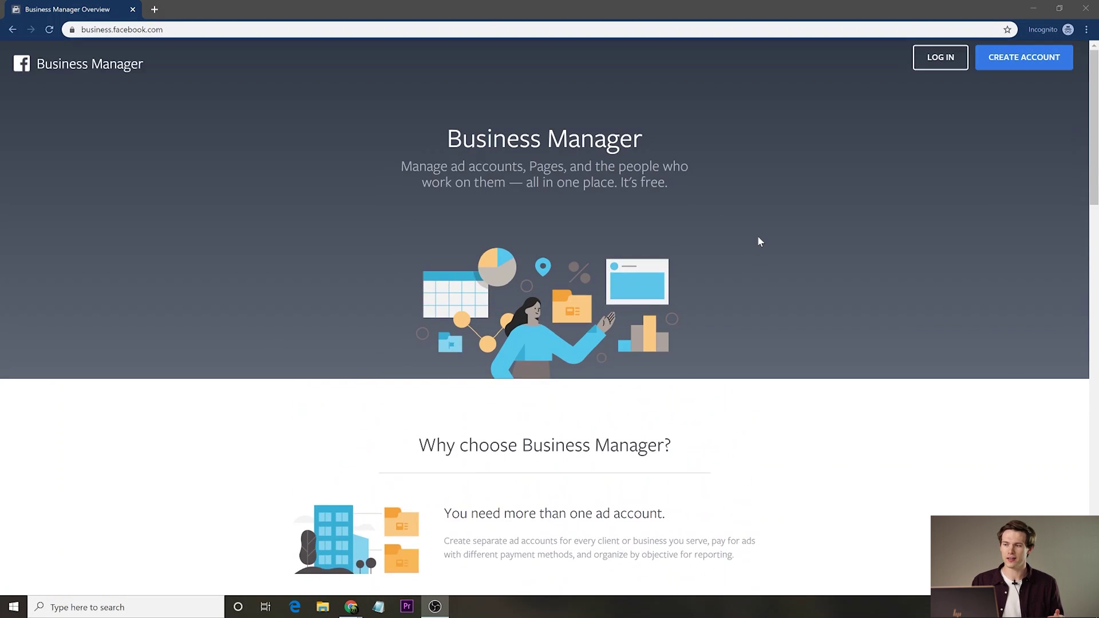
pyautogui.click(1053, 57)
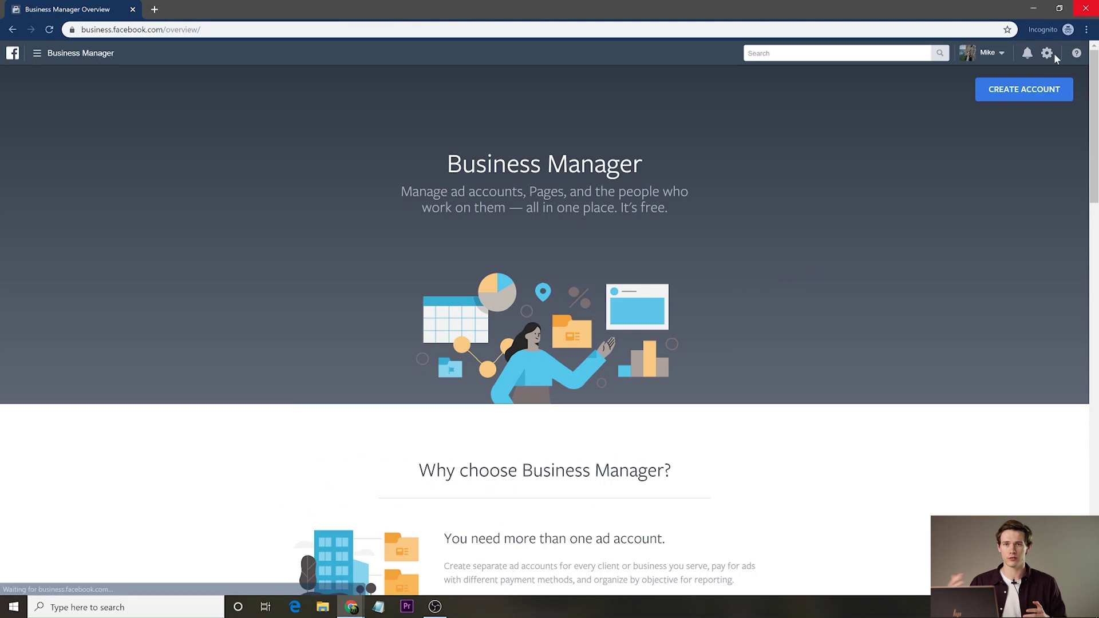
pyautogui.click(1031, 99)
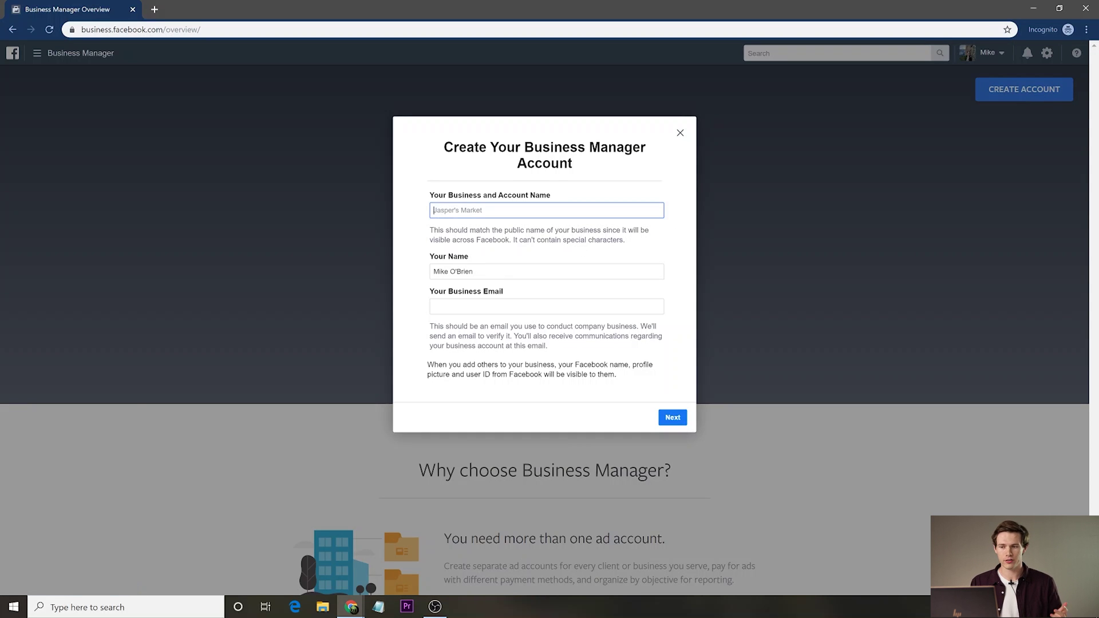
# Enter the business name and business e-mail, submit them, and begin the address form.
pyautogui.write('Mik')
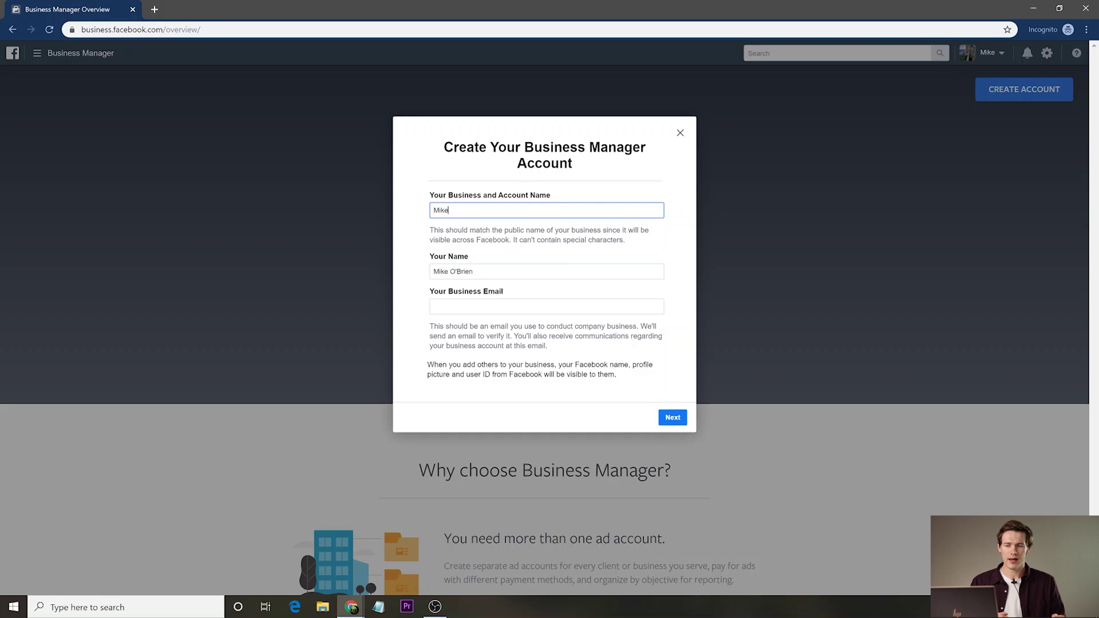
pyautogui.write('e')
pyautogui.press('BackSpace')
pyautogui.press('BackSpace')
pyautogui.press('BackSpace')
pyautogui.press('BackSpace')
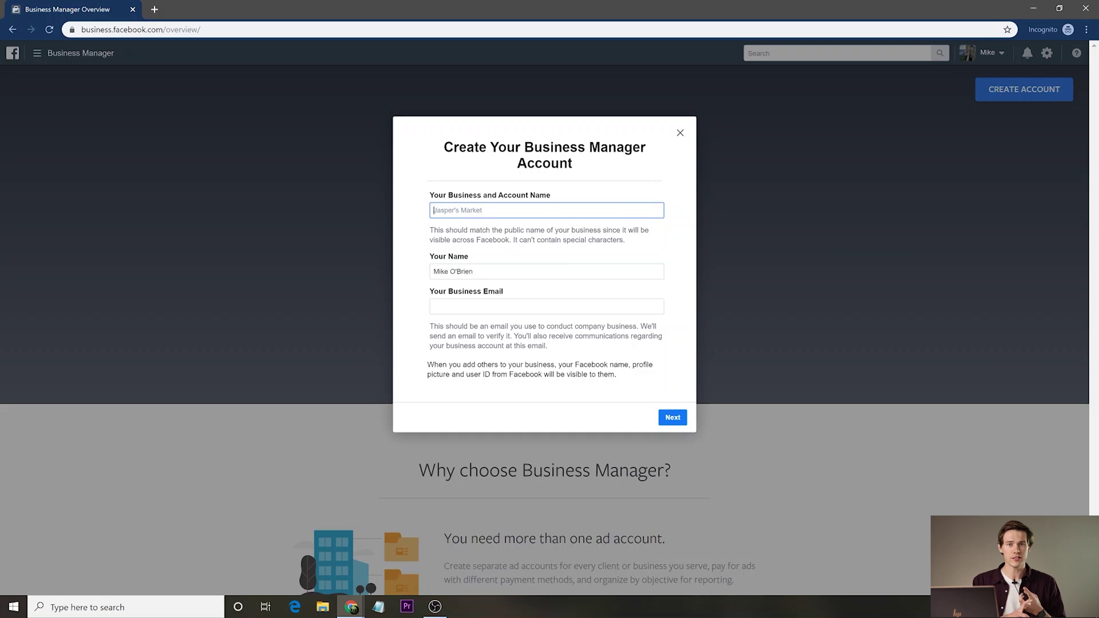
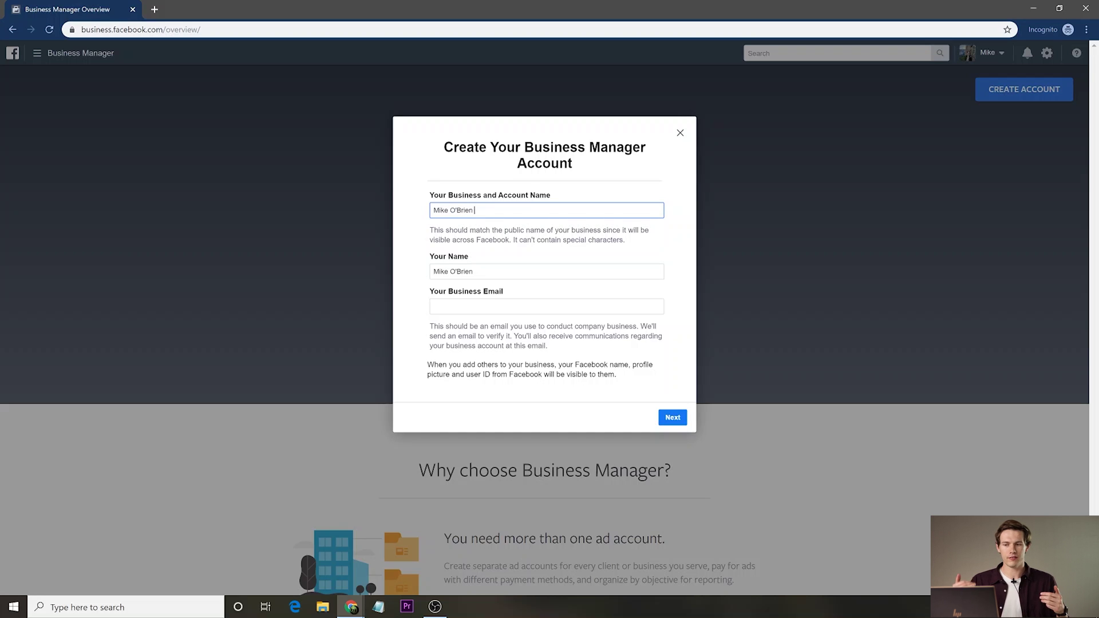
pyautogui.write('Businesses')
pyautogui.press('Tab')
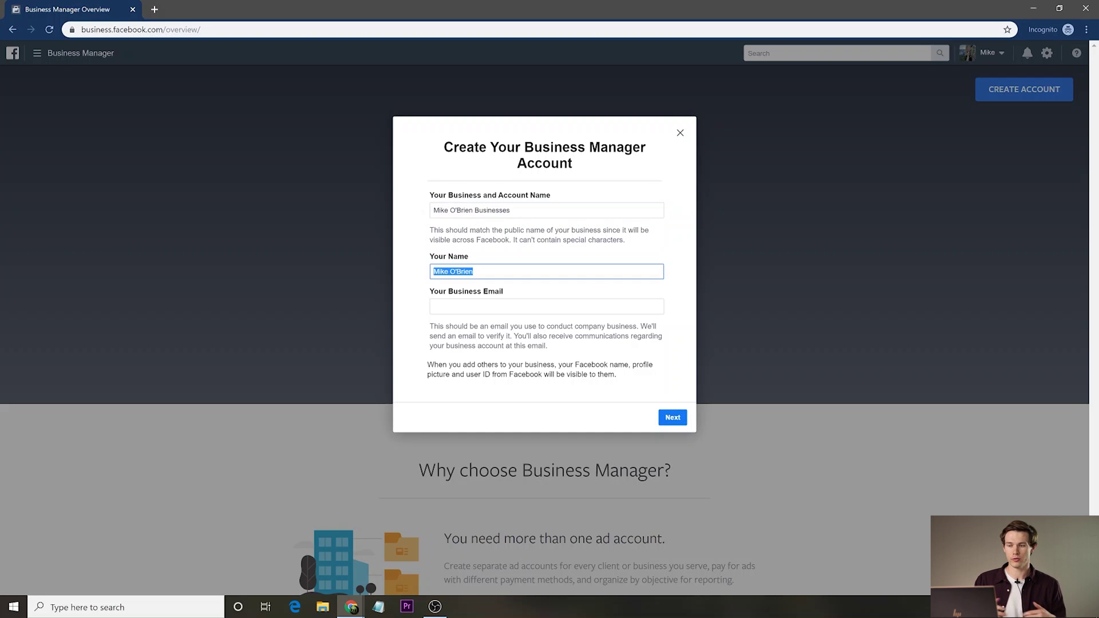
pyautogui.press('Tab')
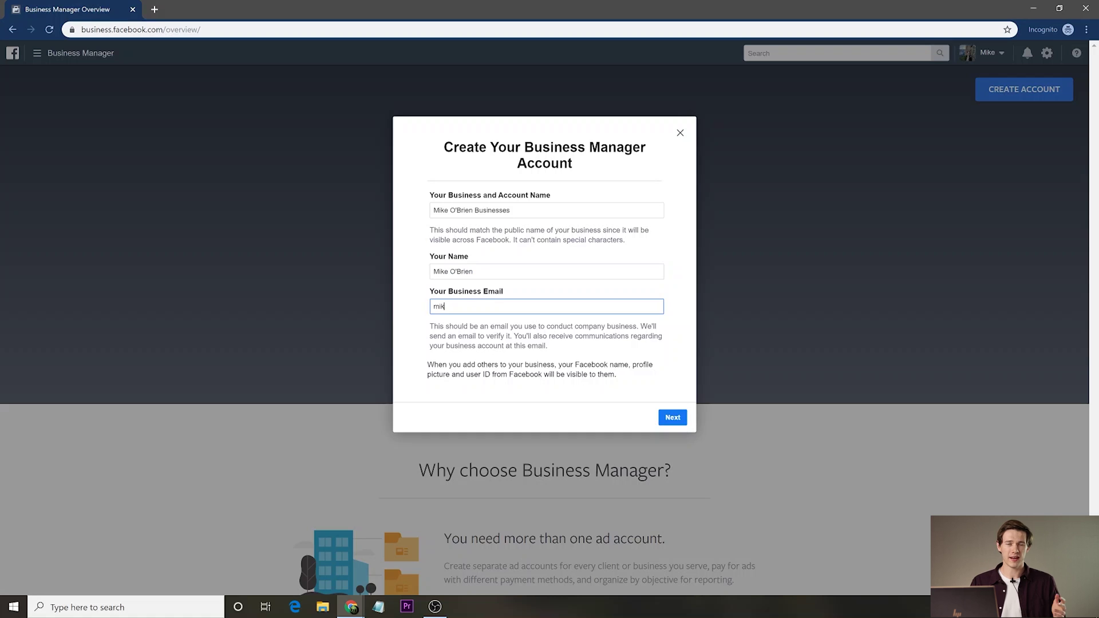
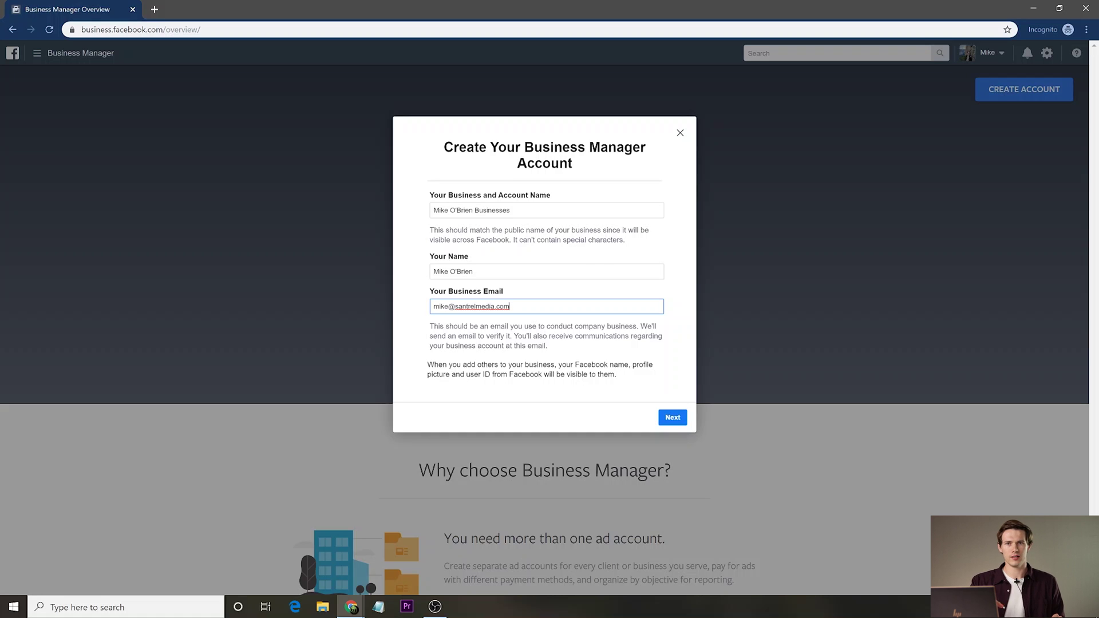
pyautogui.click(670, 424)
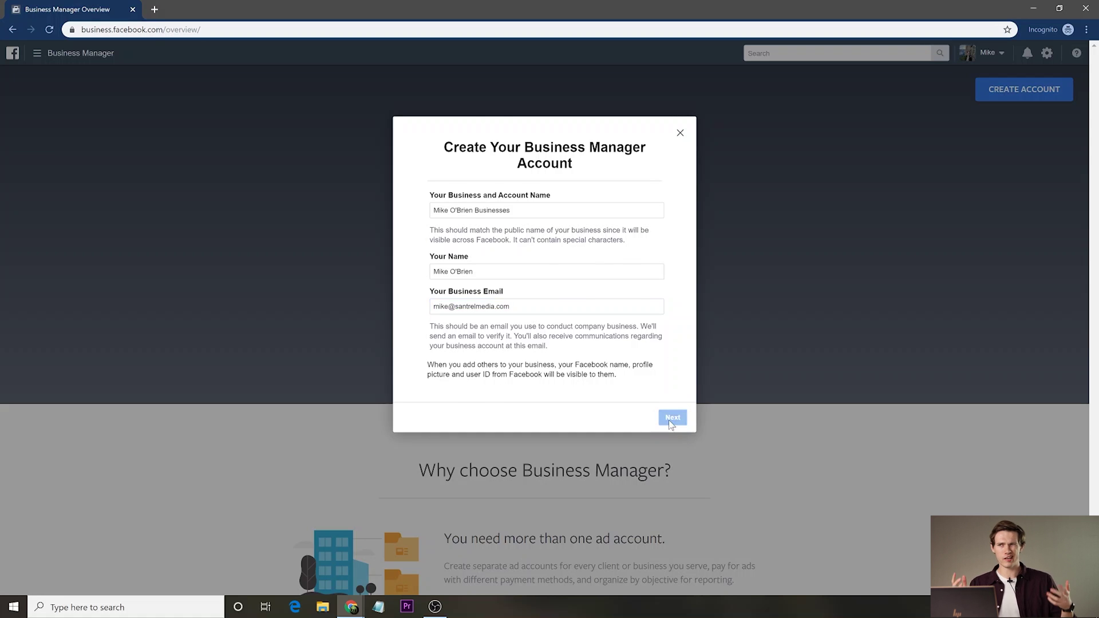
pyautogui.click(521, 211)
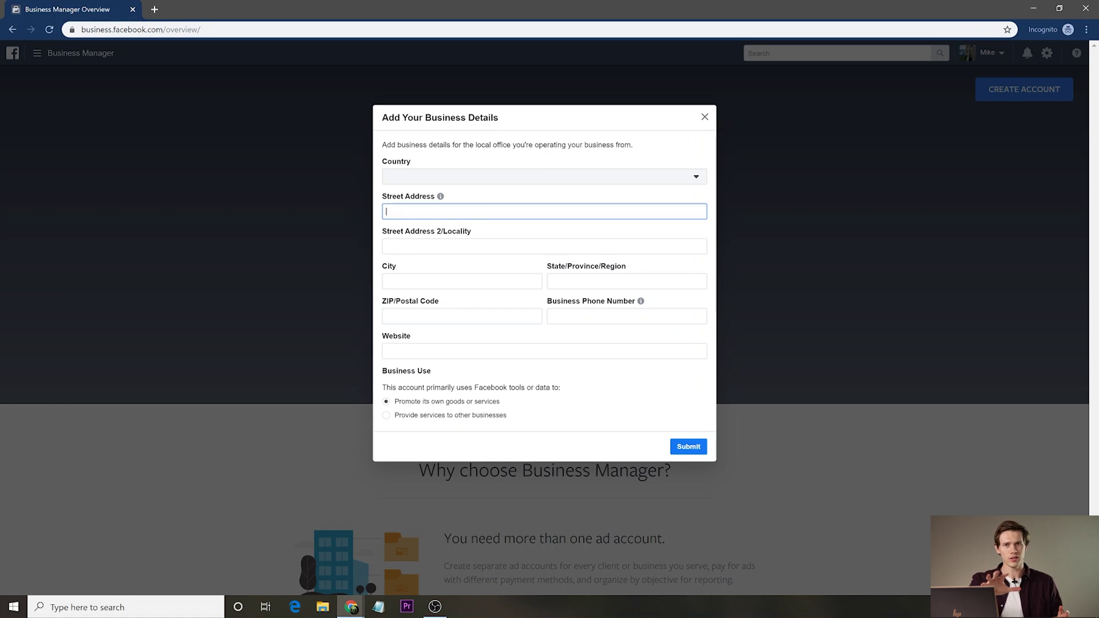
# Set the country to United States, fill in the business's street, city and ZIP, and submit.
pyautogui.click(471, 182)
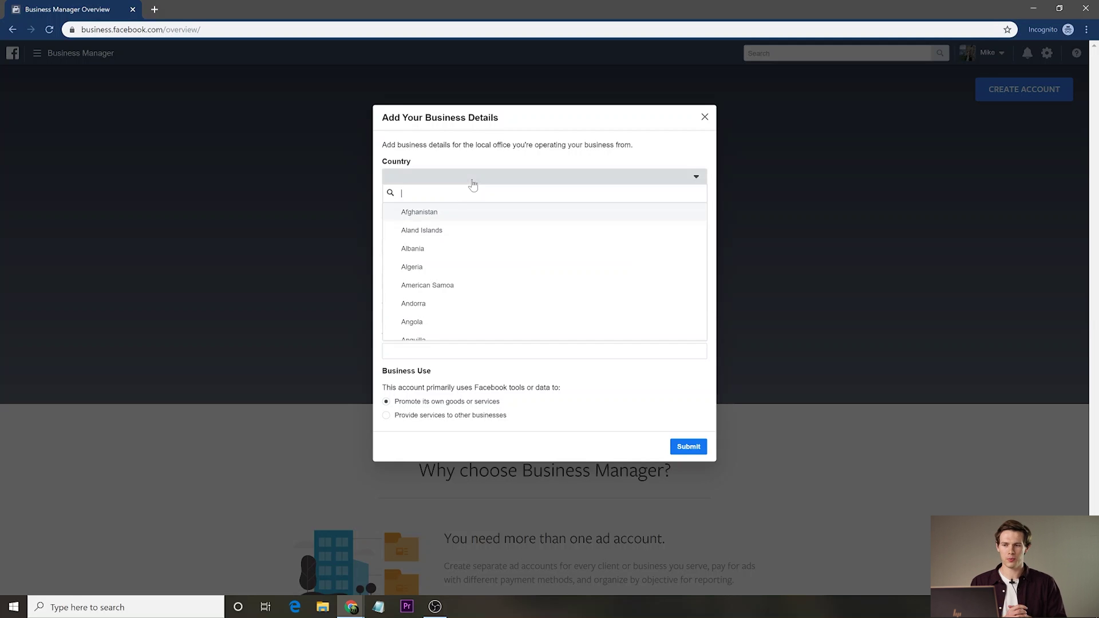
pyautogui.write('unite')
pyautogui.click(457, 213)
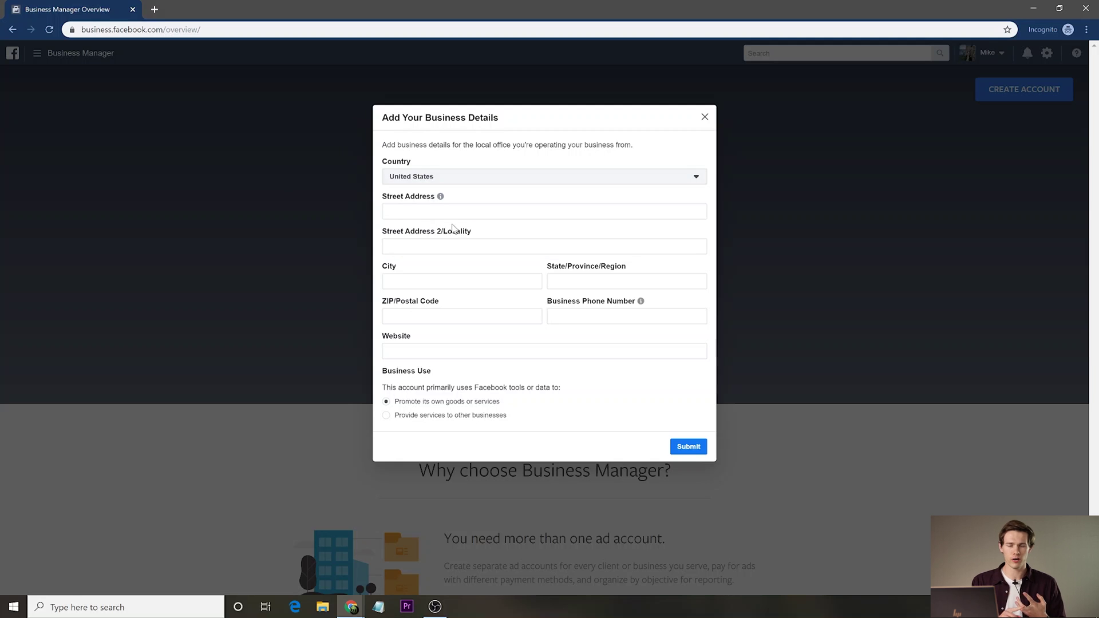
pyautogui.press('Tab')
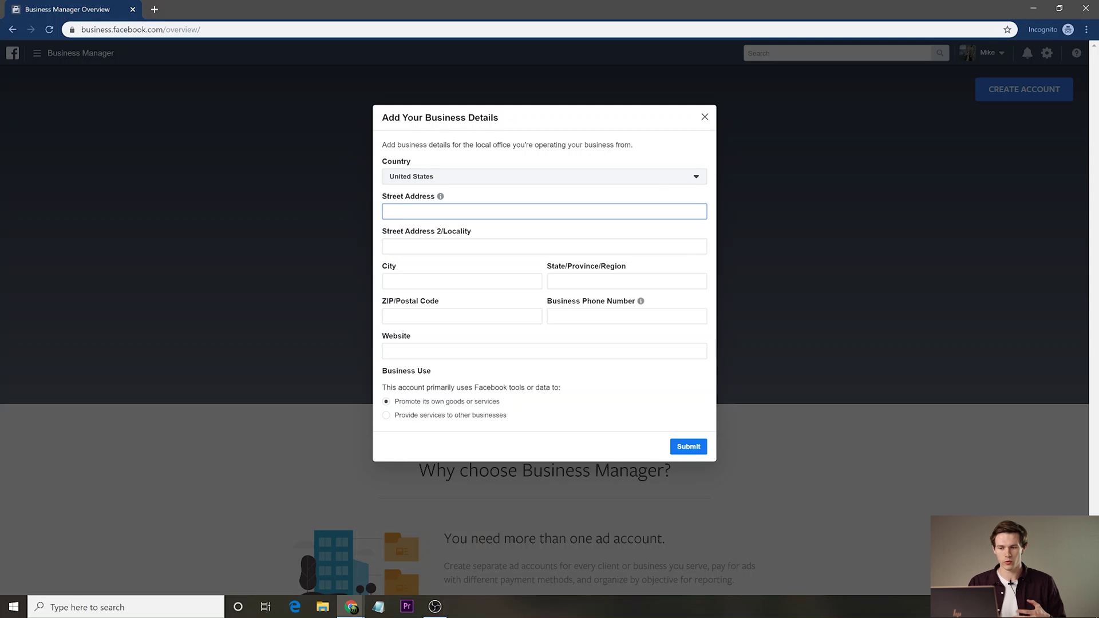
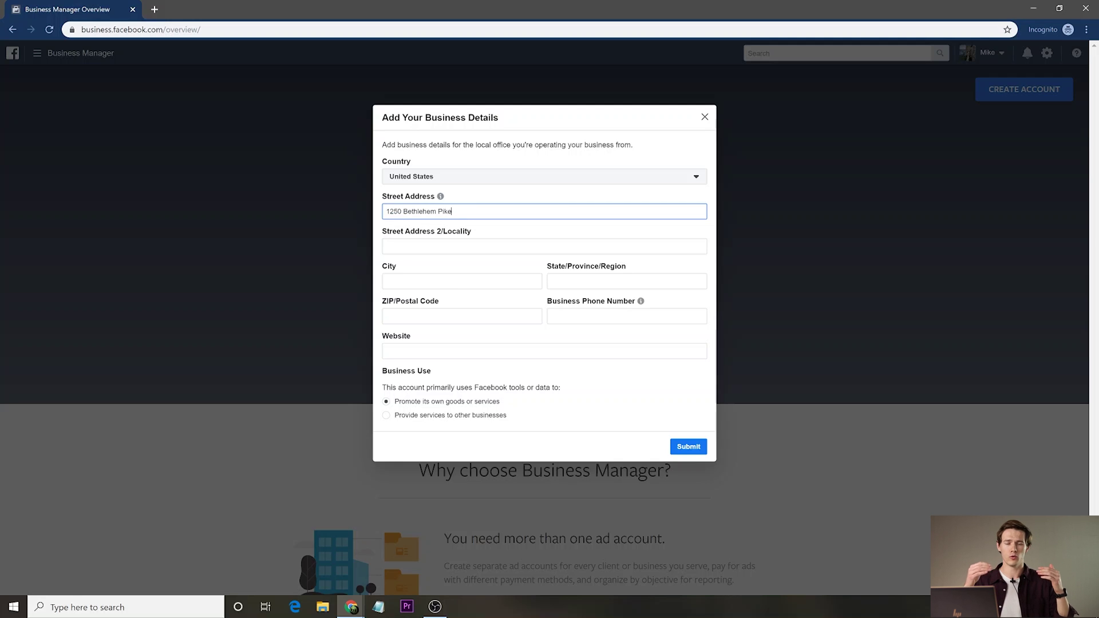
pyautogui.press('Tab')
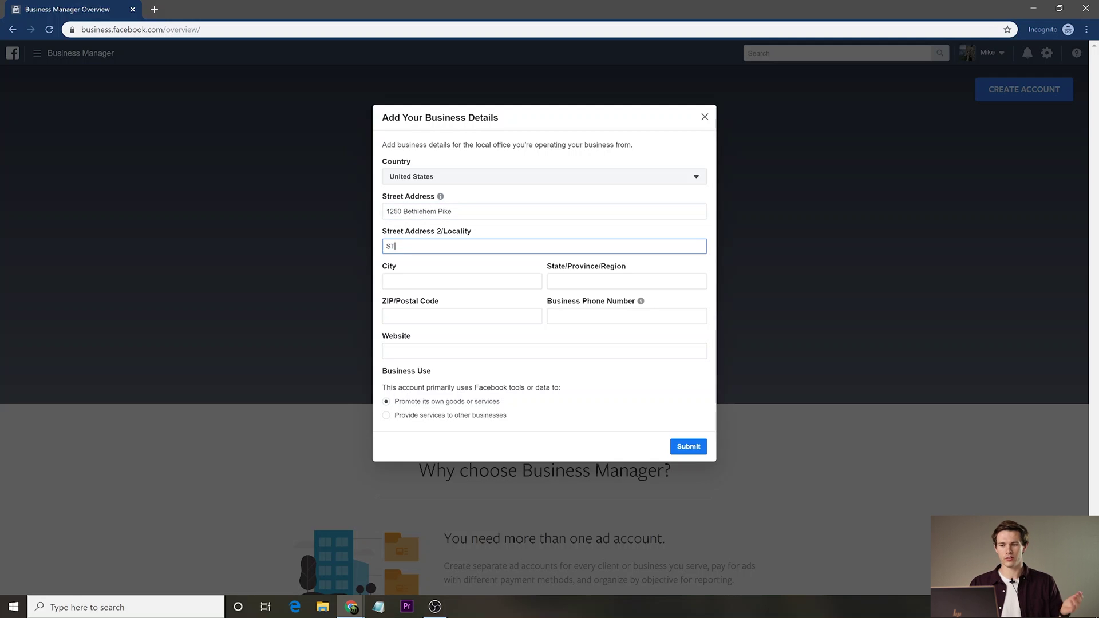
pyautogui.press('Tab')
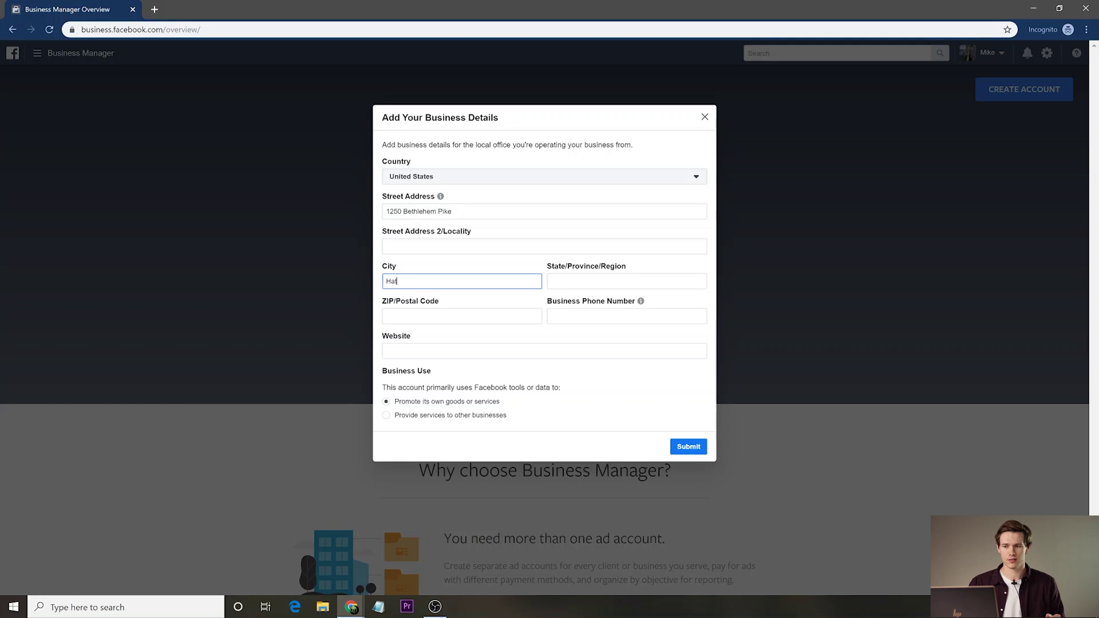
pyautogui.write('Hatfield')
pyautogui.press('Tab')
pyautogui.press('Tab')
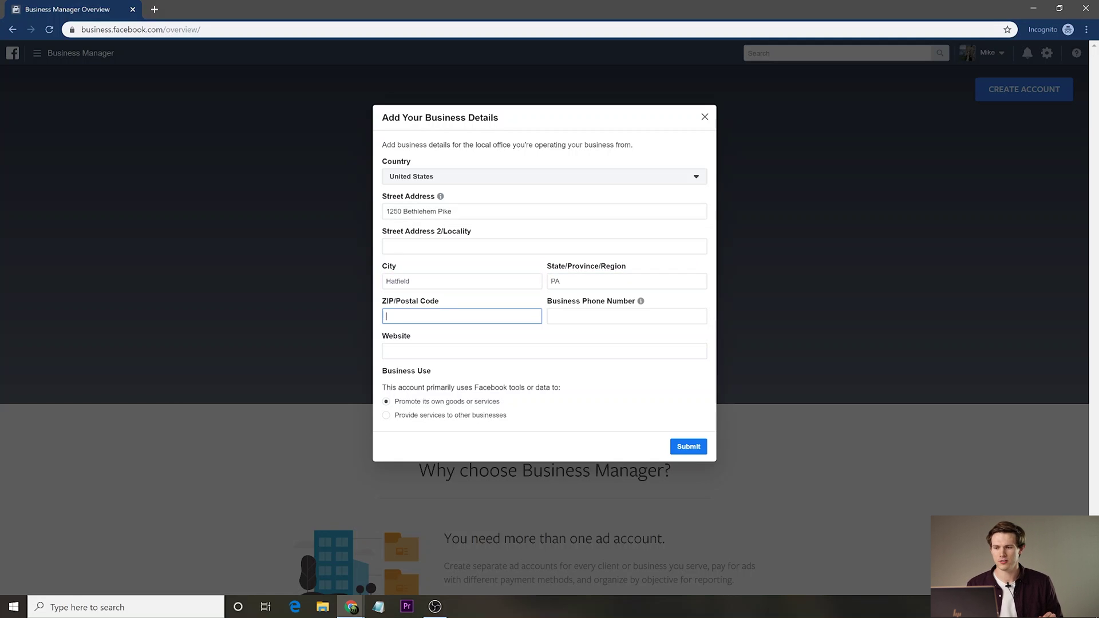
pyautogui.write('19440')
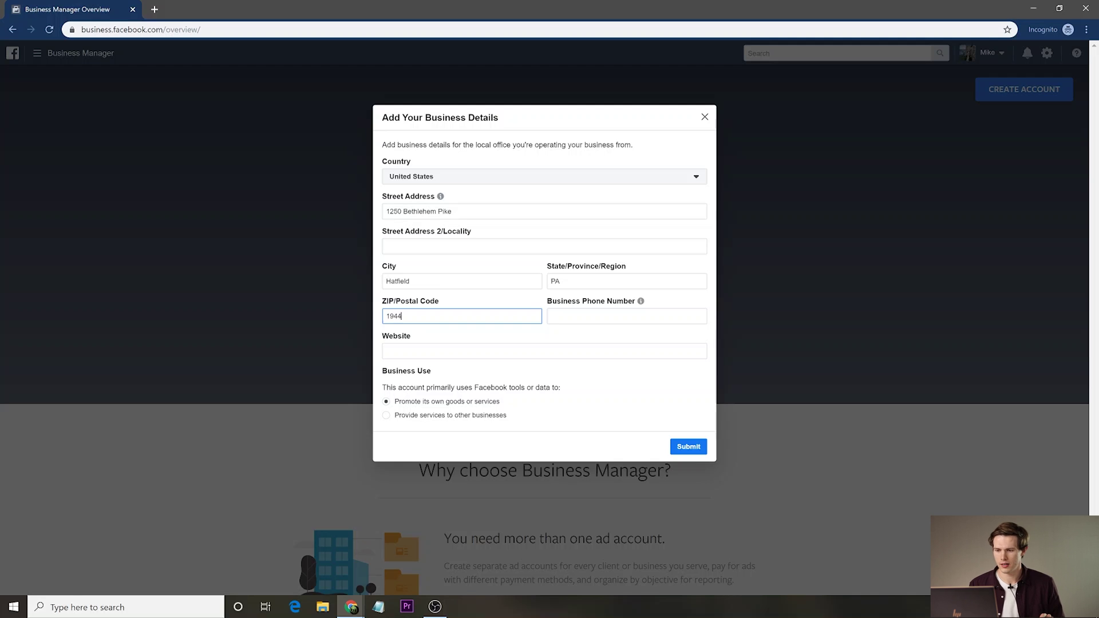
pyautogui.press('Tab')
pyautogui.press('Return')
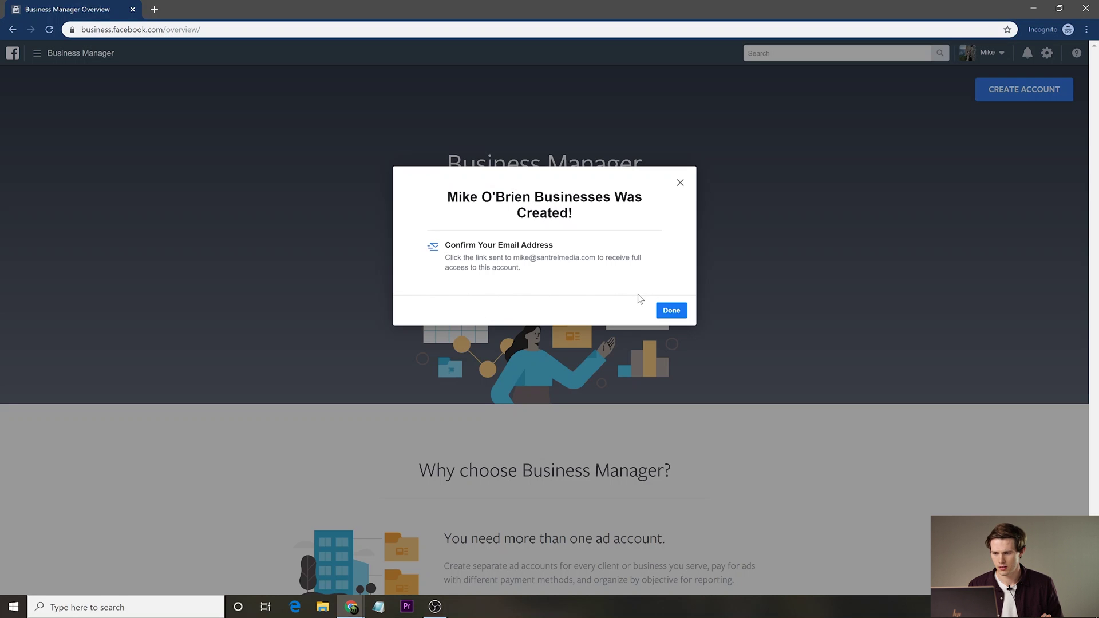
# Dismiss the confirmation and bring up the Add Page options on the business home page.
pyautogui.click(670, 314)
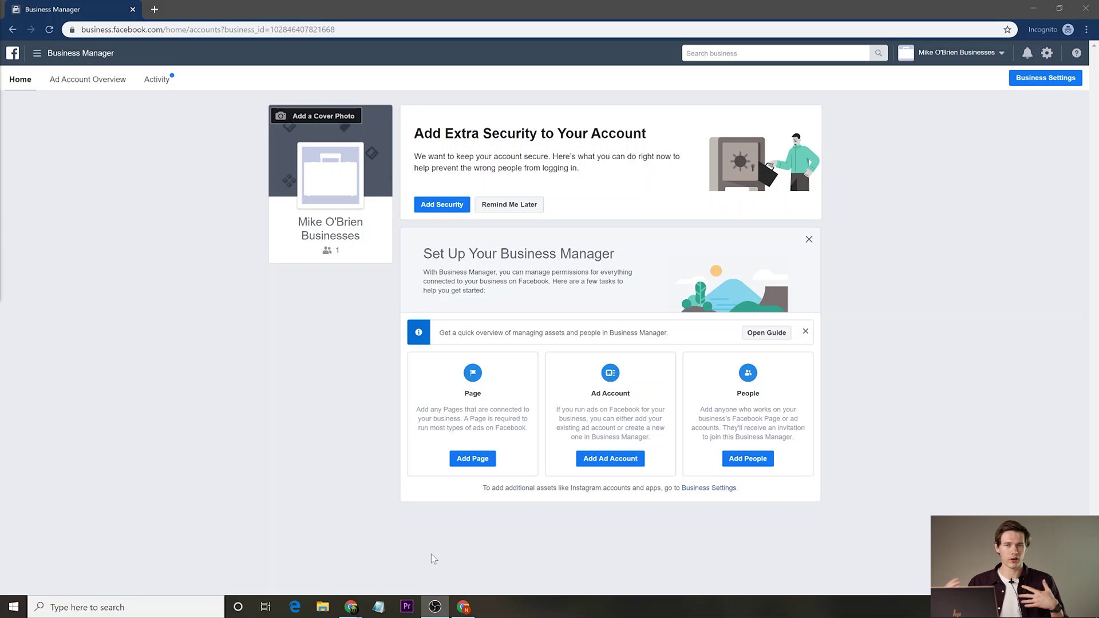
pyautogui.click(481, 459)
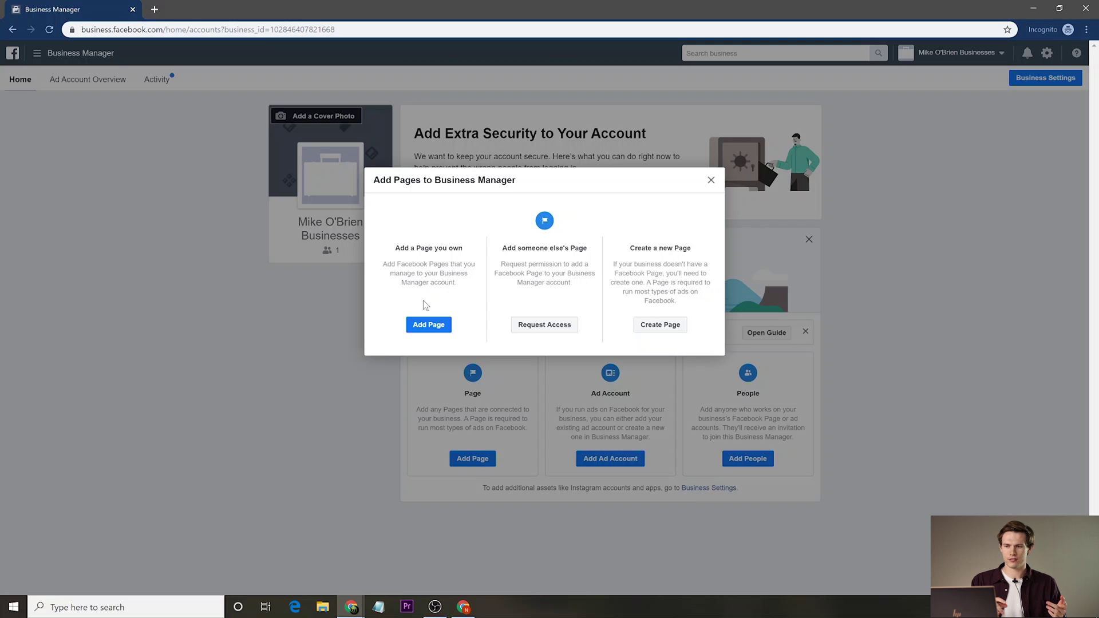
pyautogui.click(432, 325)
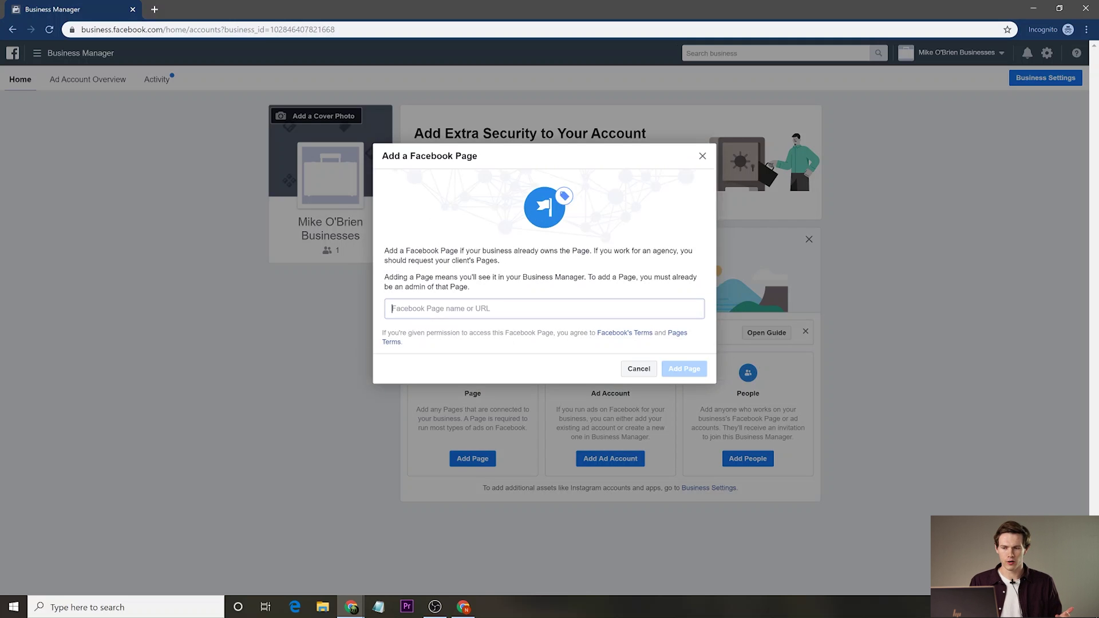
pyautogui.write('Mike')
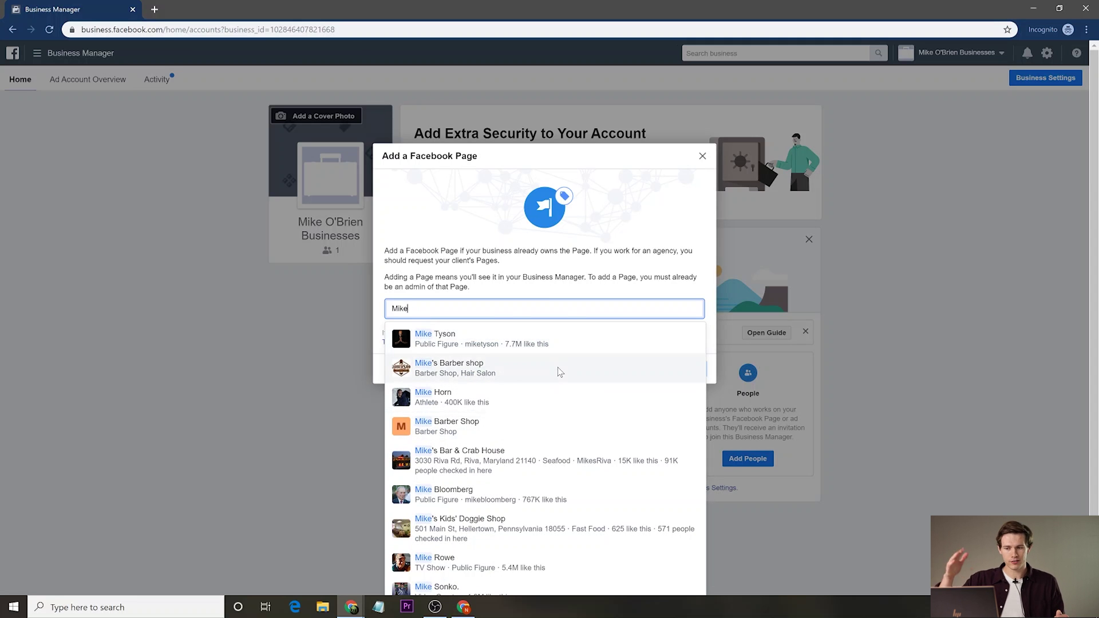
pyautogui.click(558, 371)
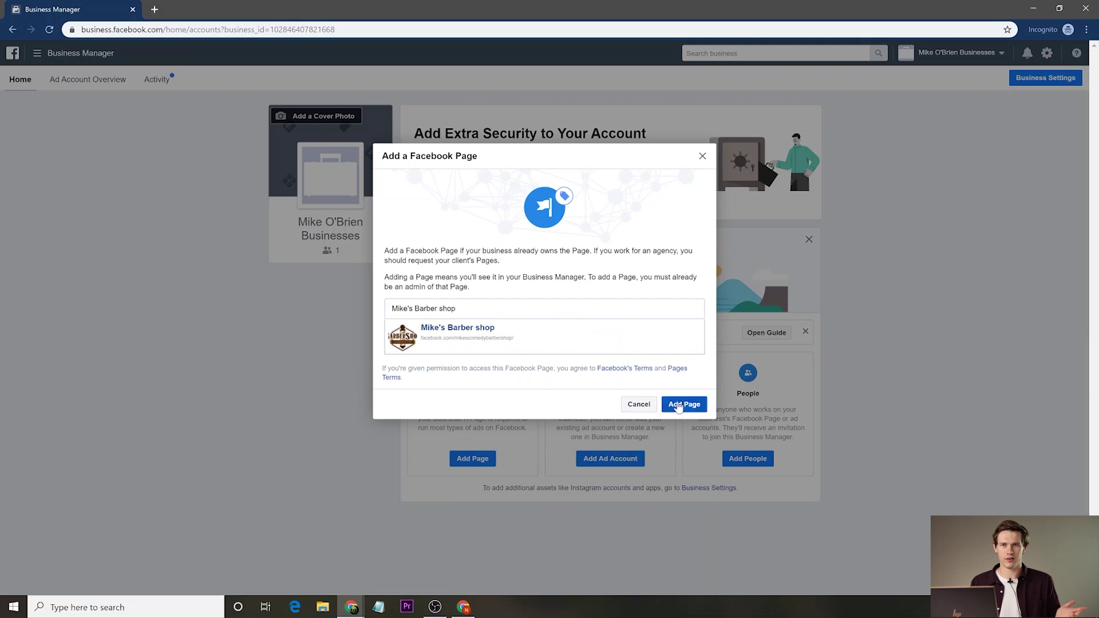
pyautogui.click(681, 406)
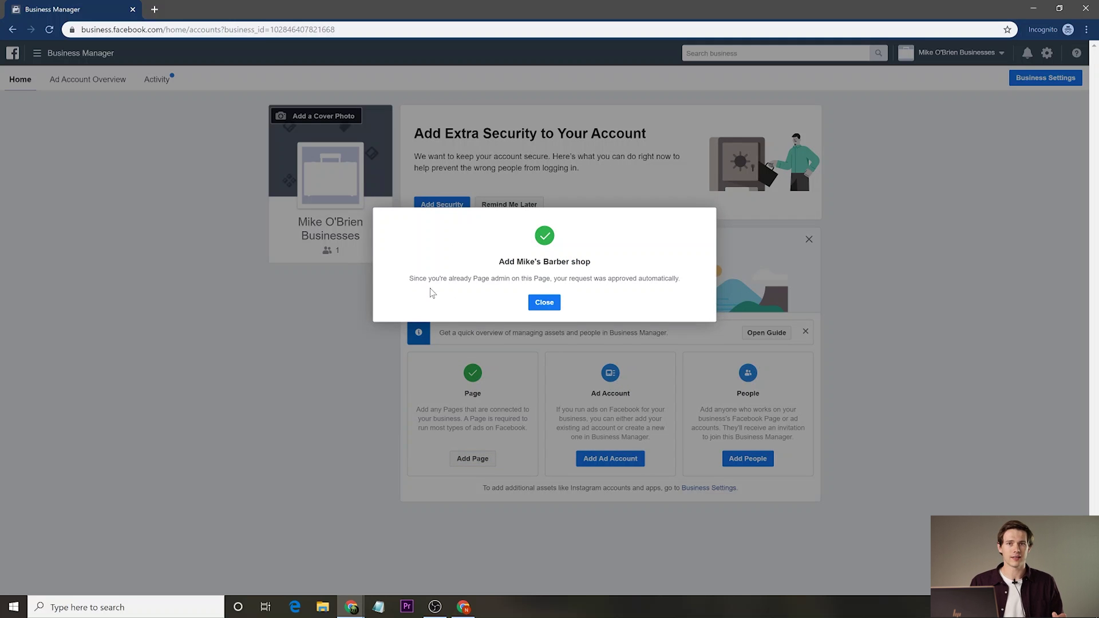
pyautogui.click(532, 303)
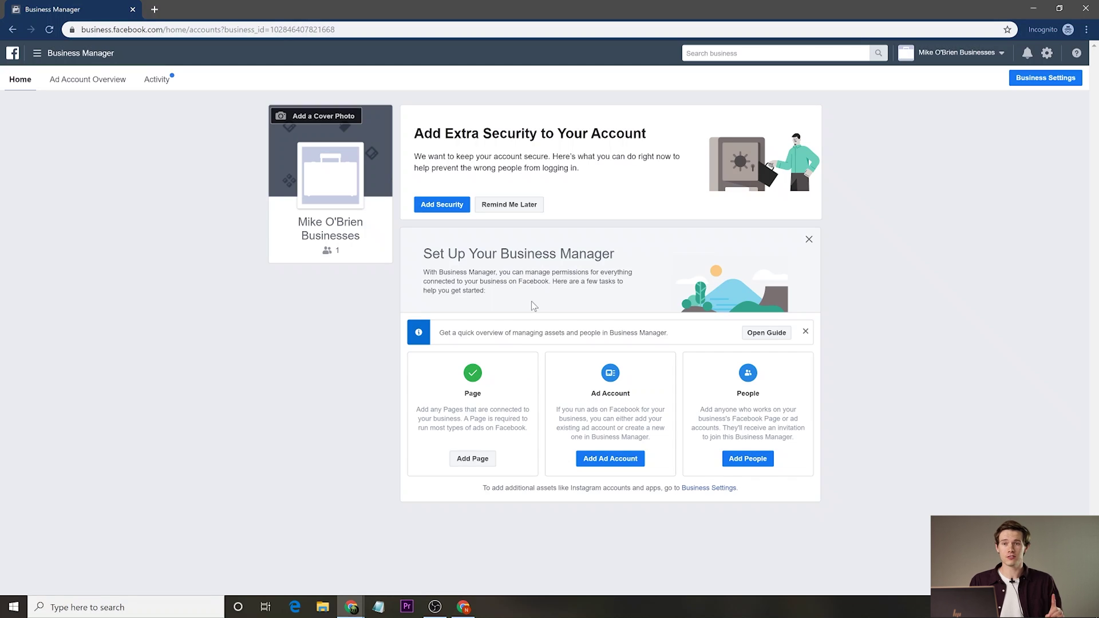
pyautogui.click(482, 458)
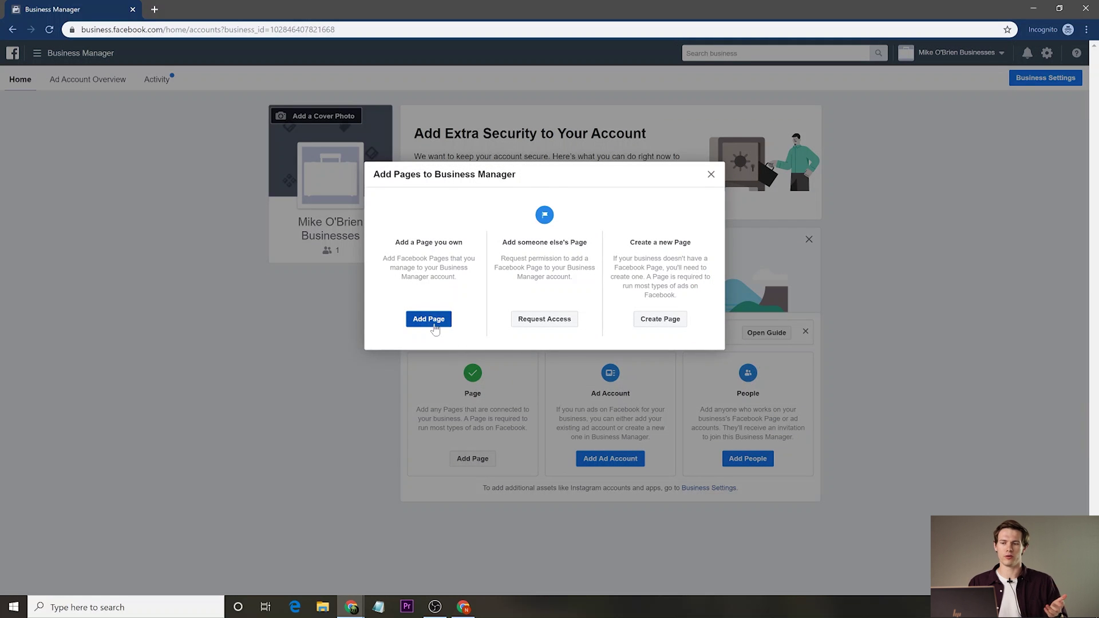
pyautogui.click(432, 322)
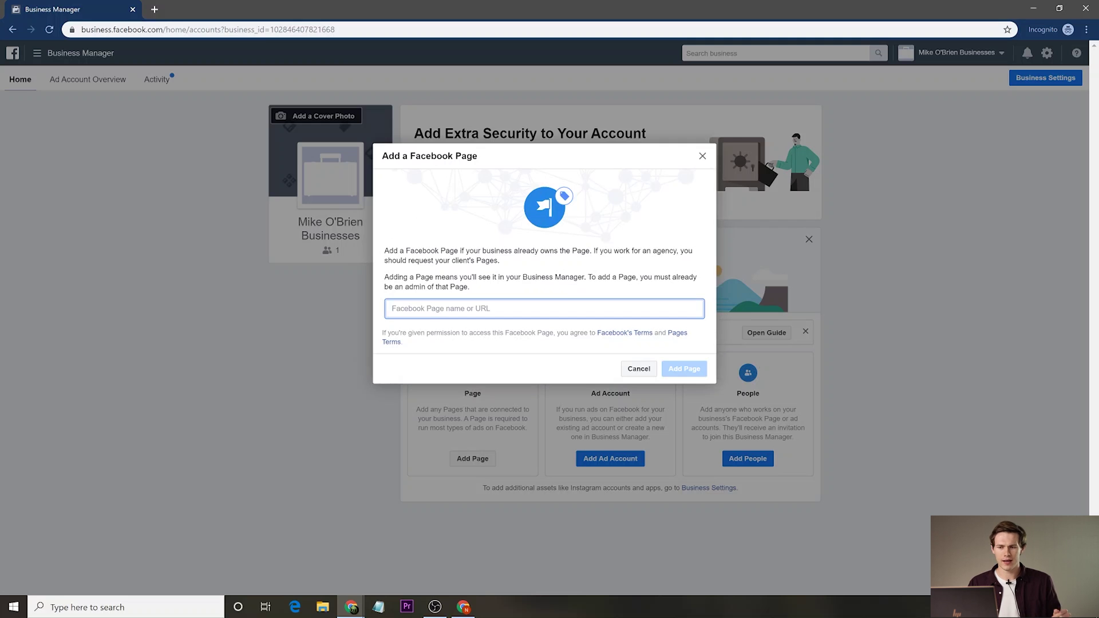
pyautogui.write('mob')
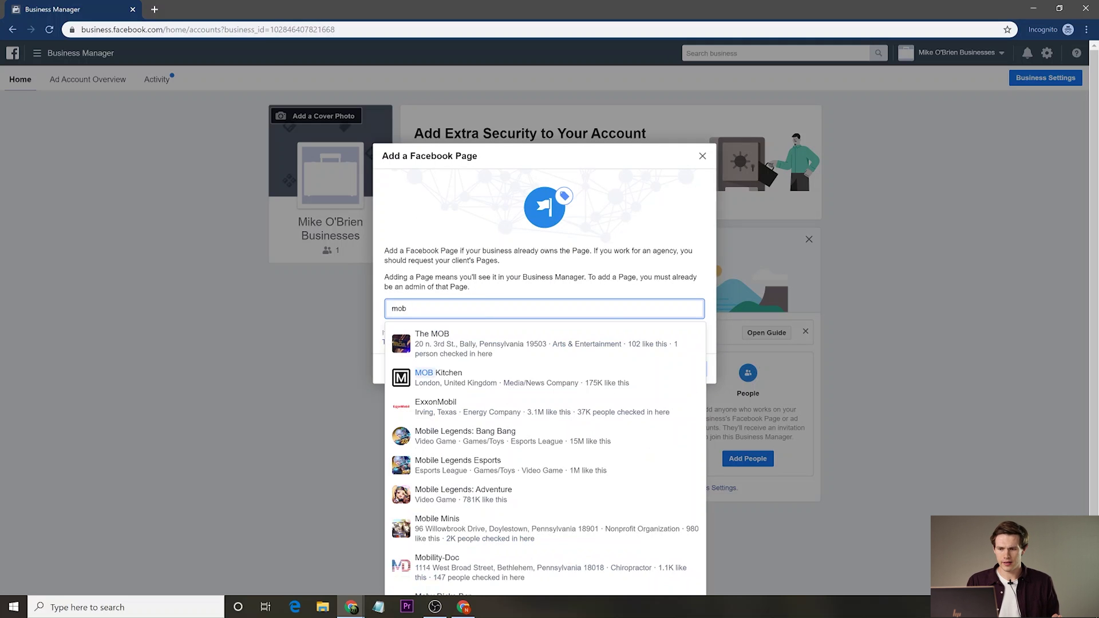
pyautogui.write(' lawn')
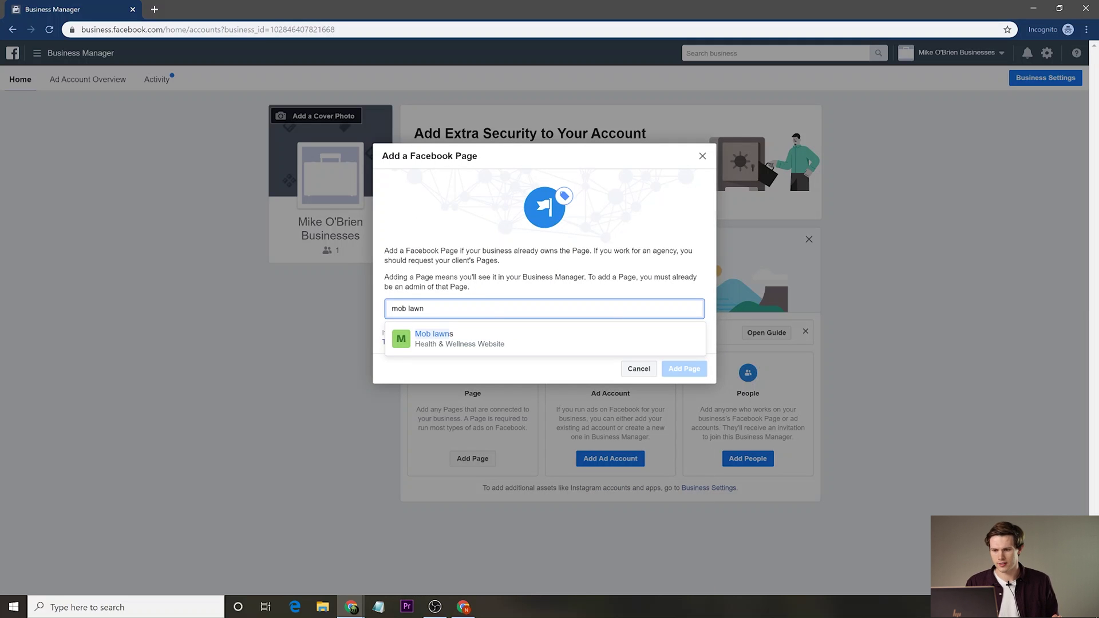
pyautogui.click(501, 336)
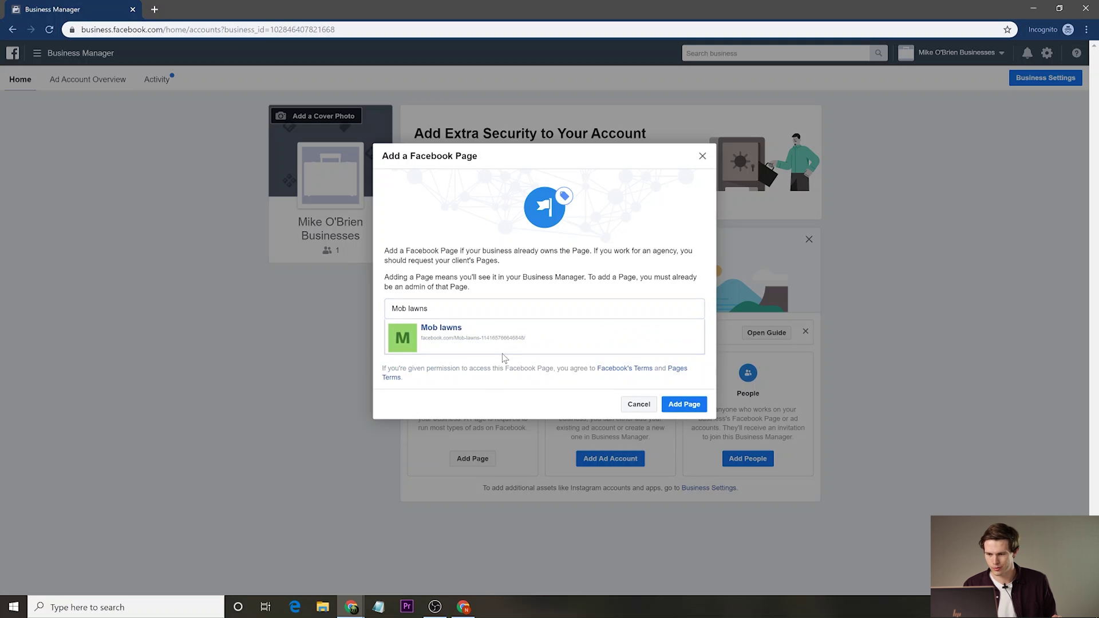
pyautogui.click(690, 405)
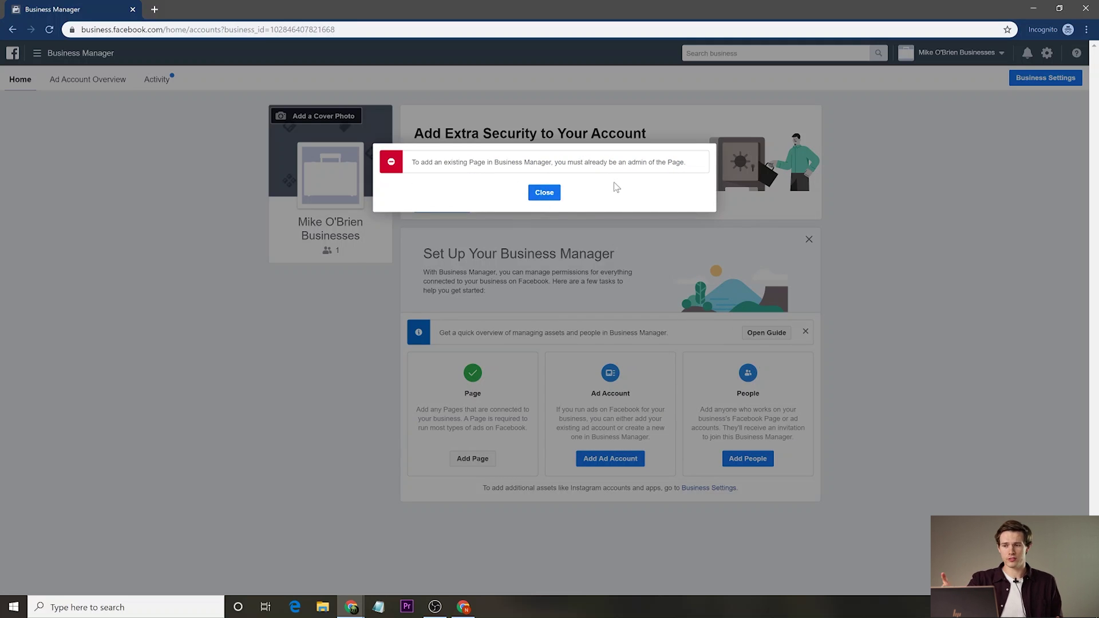
pyautogui.click(545, 193)
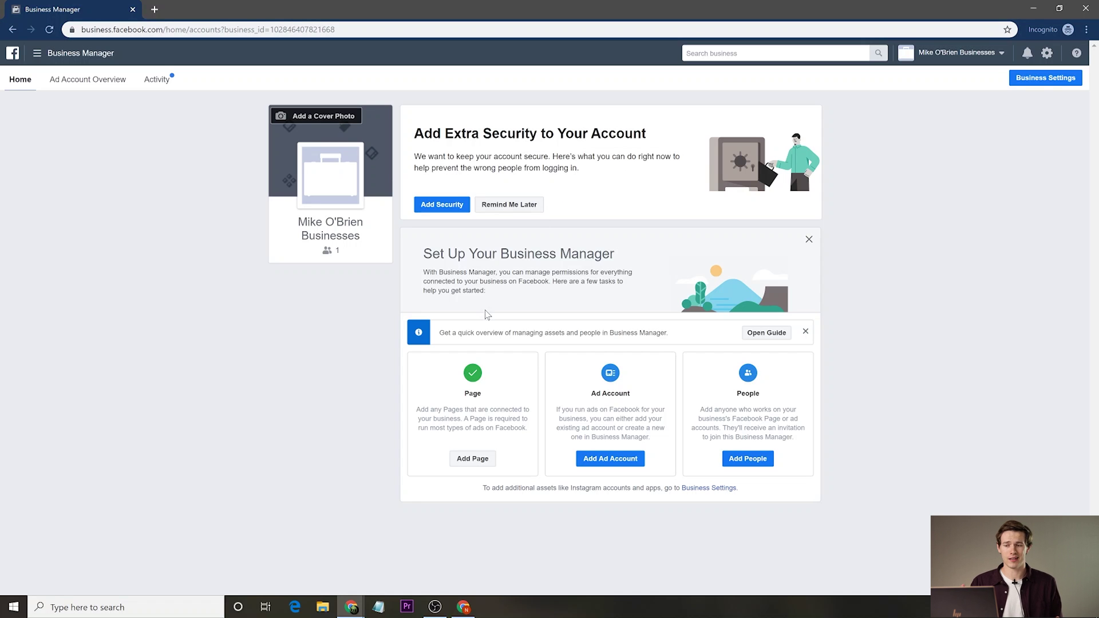
pyautogui.click(611, 461)
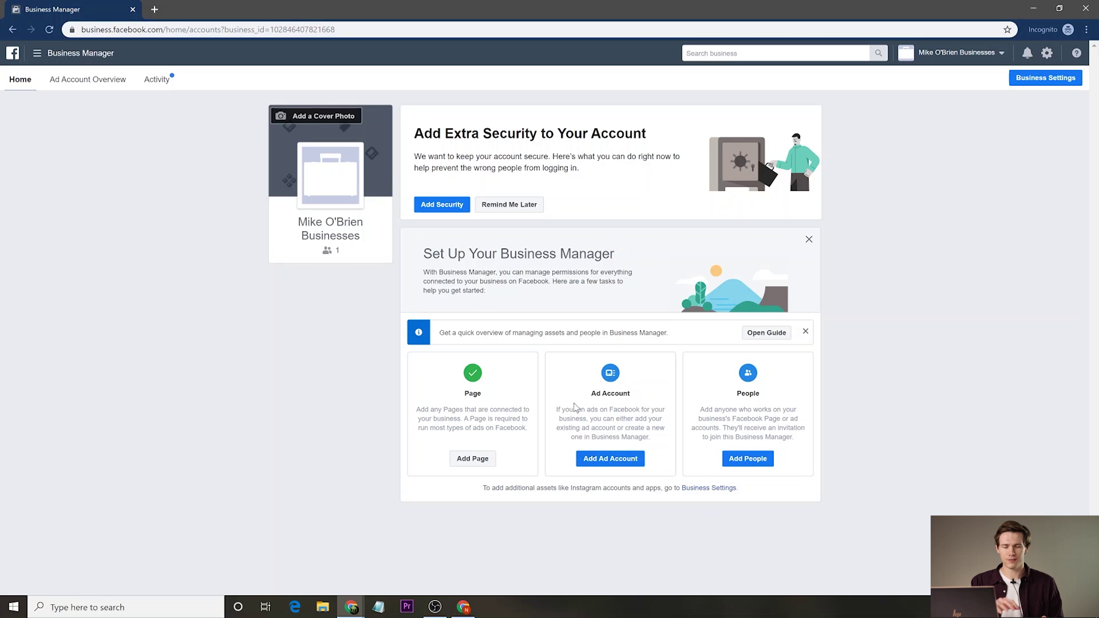
pyautogui.click(609, 458)
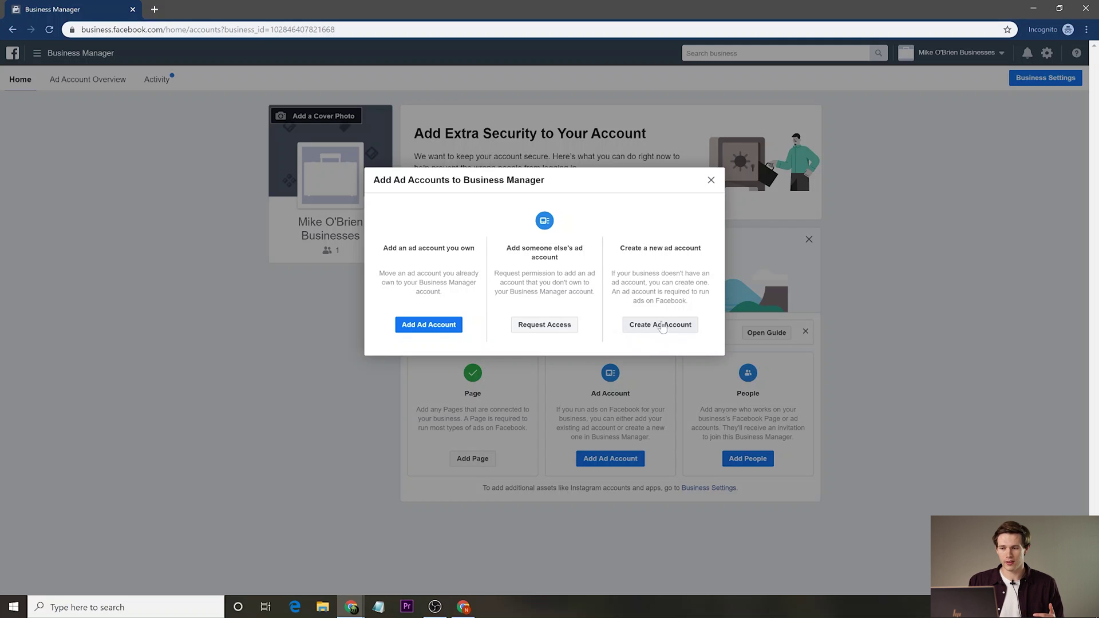
pyautogui.click(709, 180)
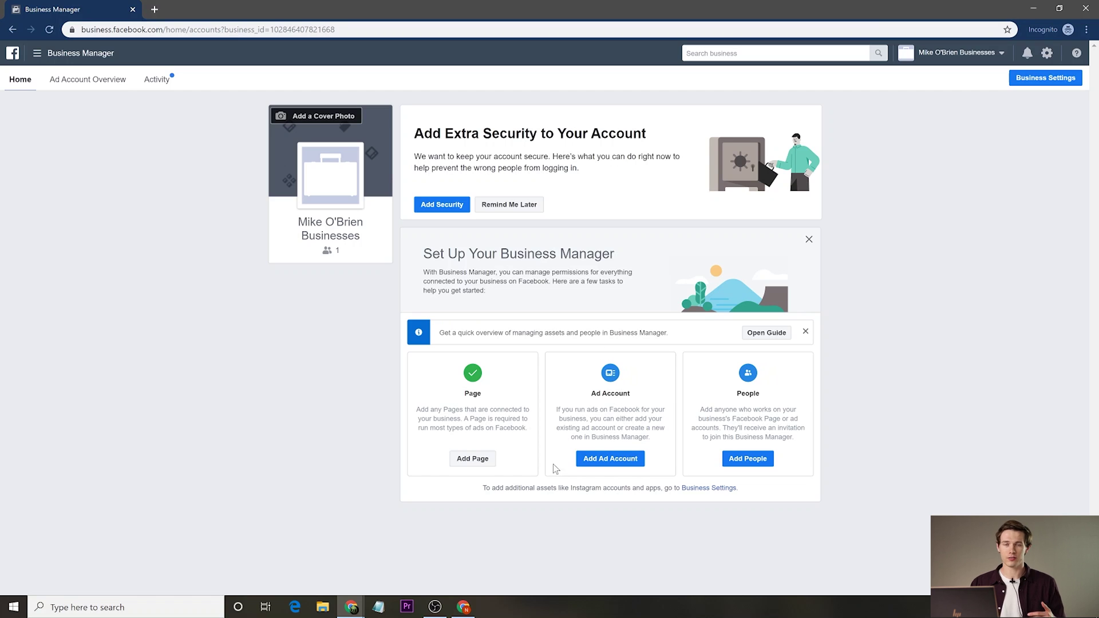
pyautogui.click(742, 461)
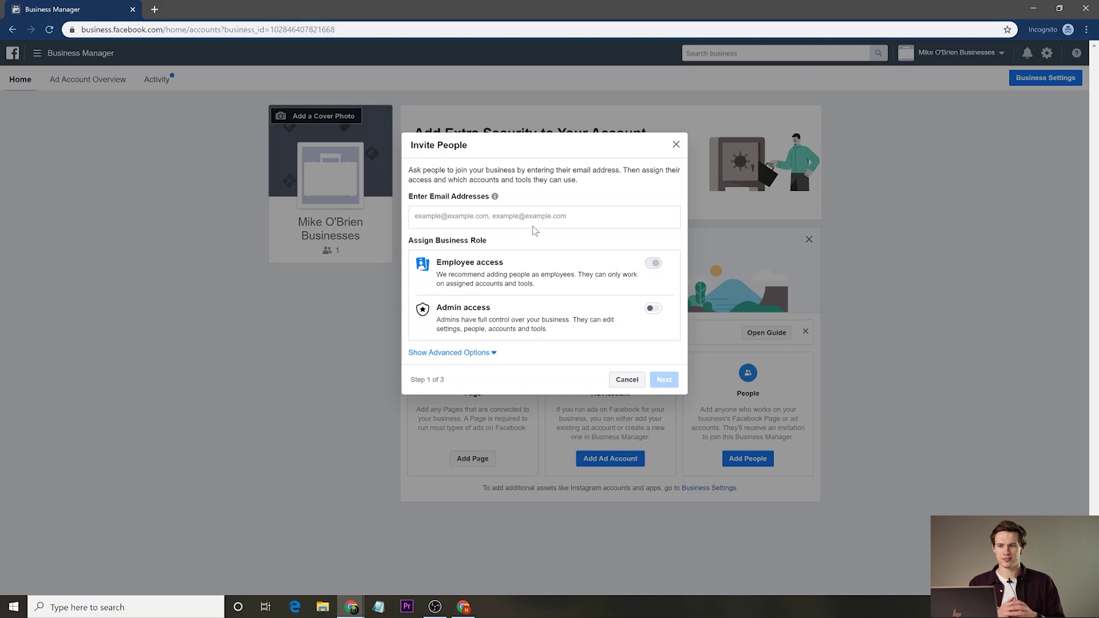
pyautogui.click(490, 353)
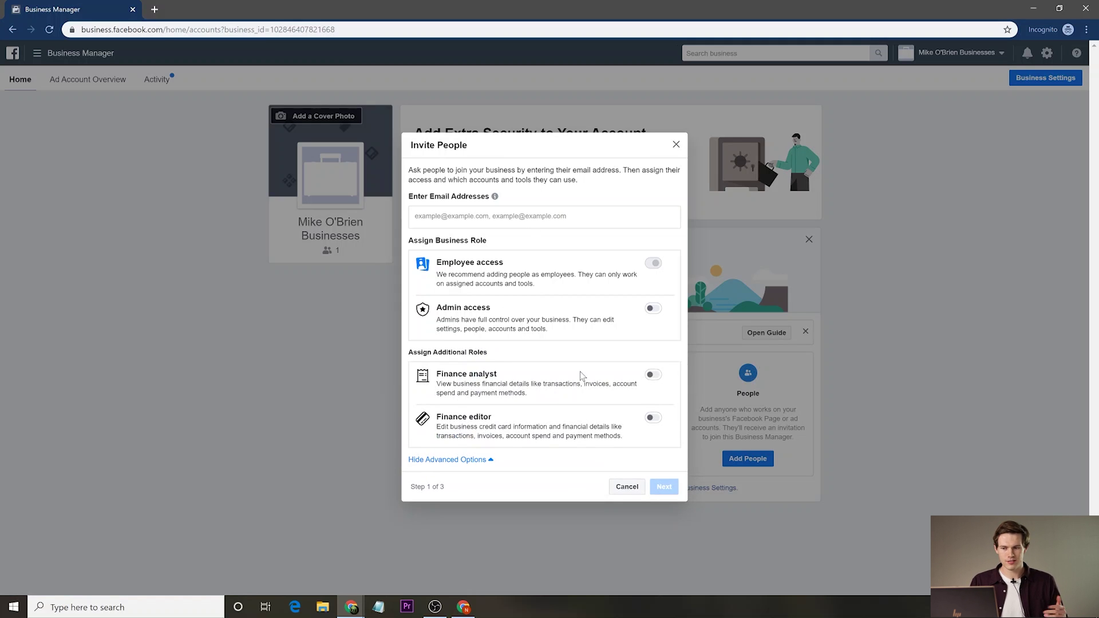
pyautogui.click(654, 309)
pyautogui.click(653, 266)
pyautogui.click(533, 191)
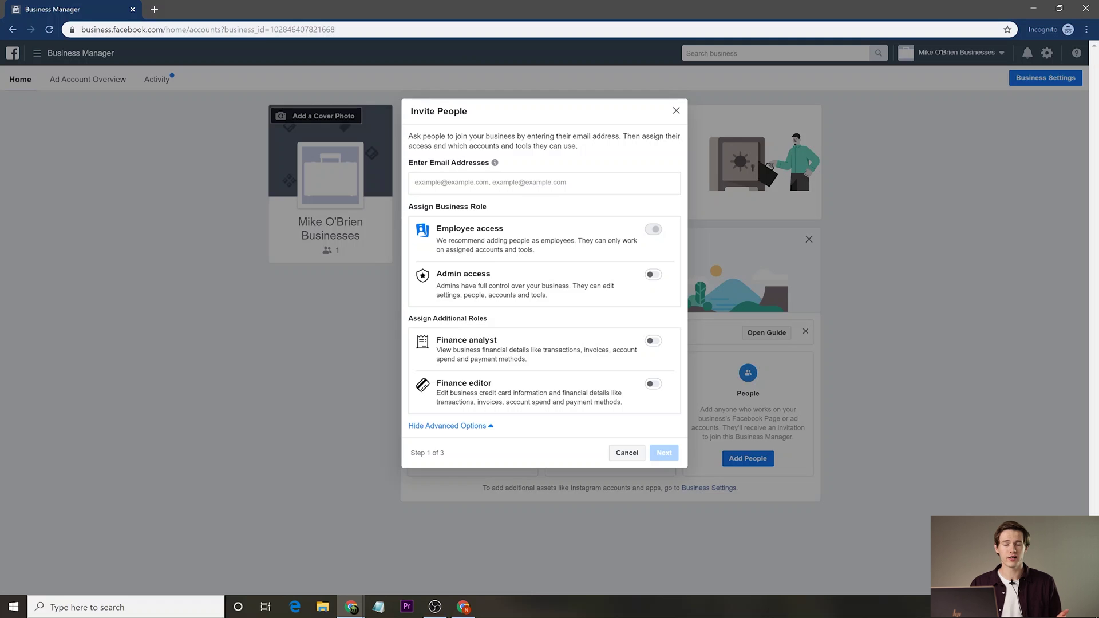
pyautogui.click(627, 453)
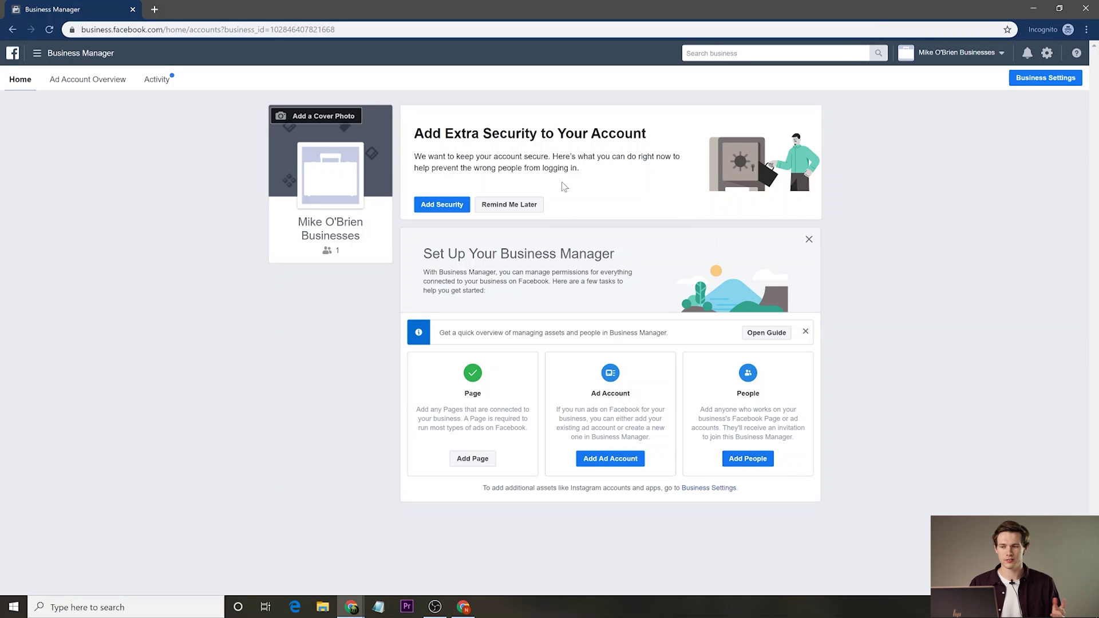
pyautogui.moveTo(298, 139)
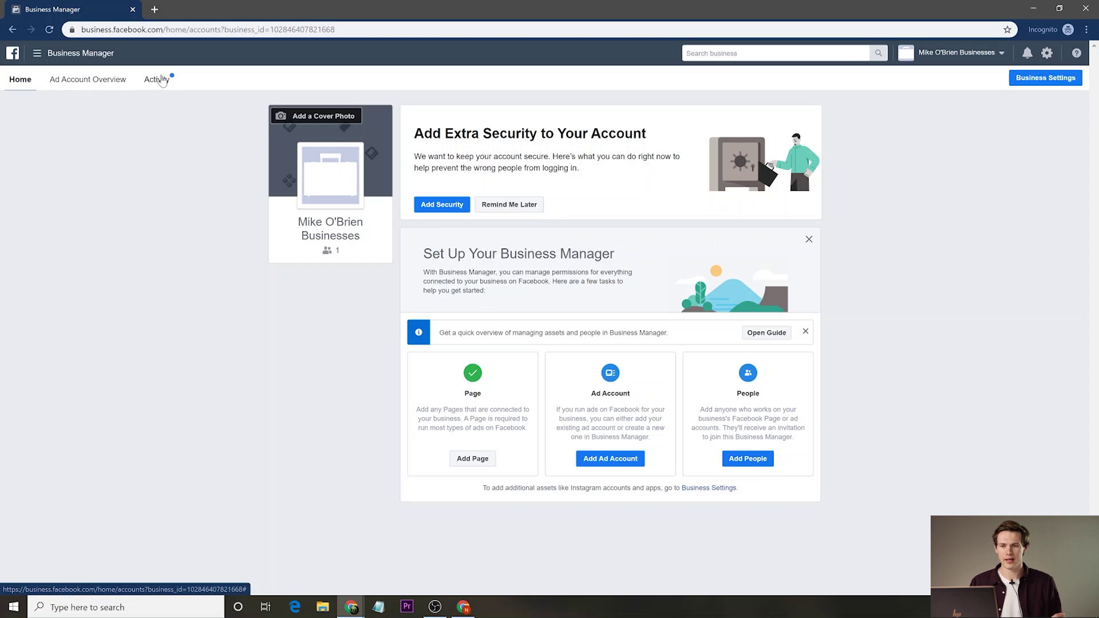
# Open Business Settings in a new tab and reach its Pages list after viewing Partners and People.
pyautogui.click(1045, 78)
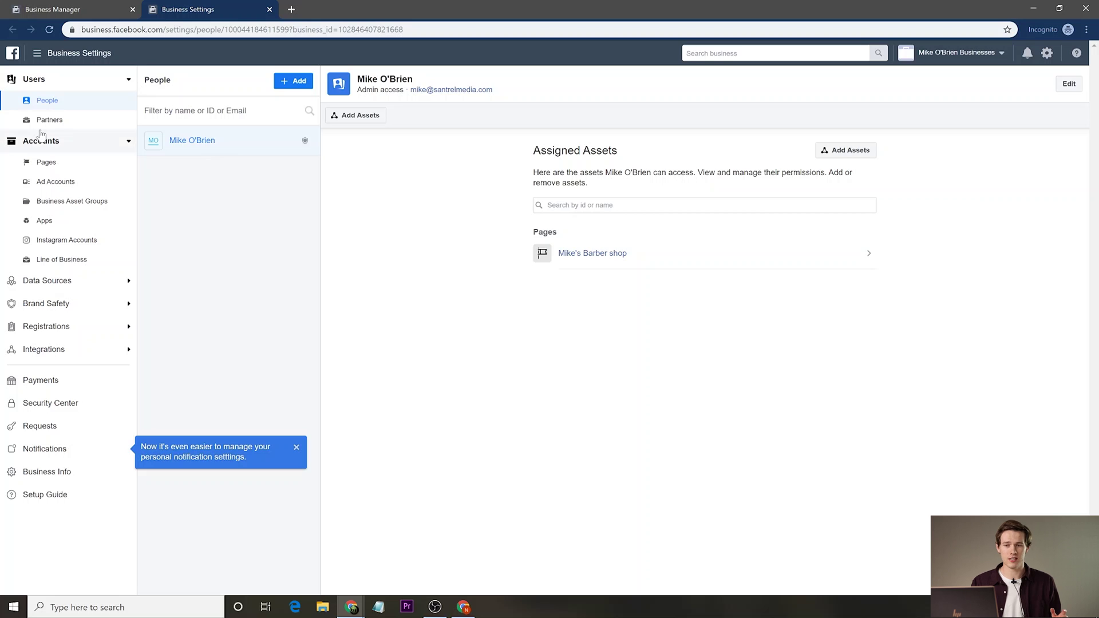
pyautogui.click(57, 121)
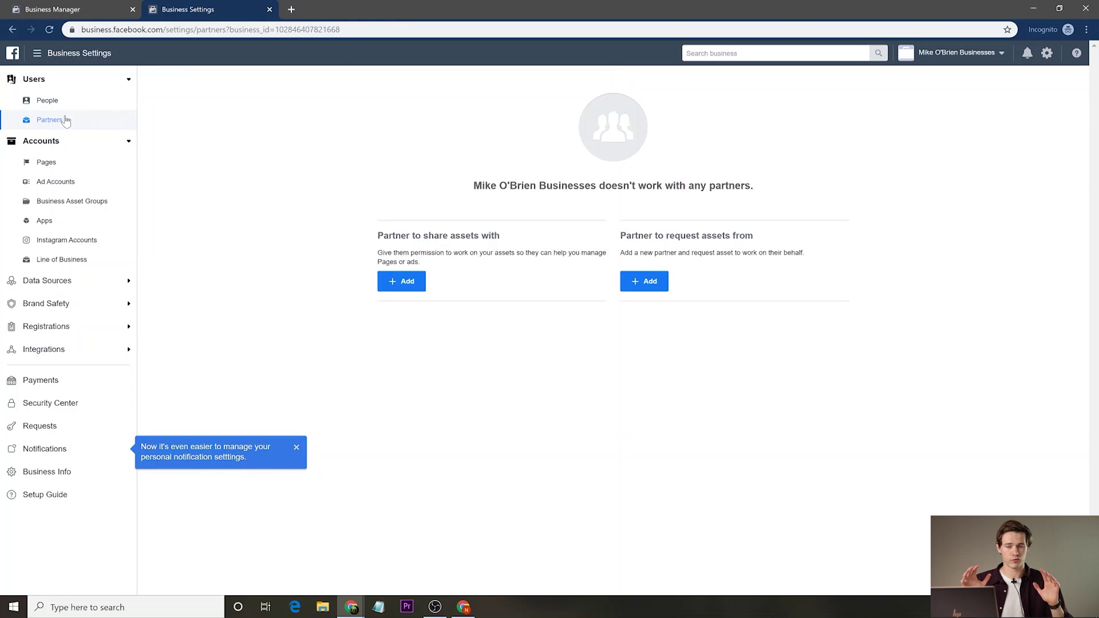
pyautogui.click(69, 111)
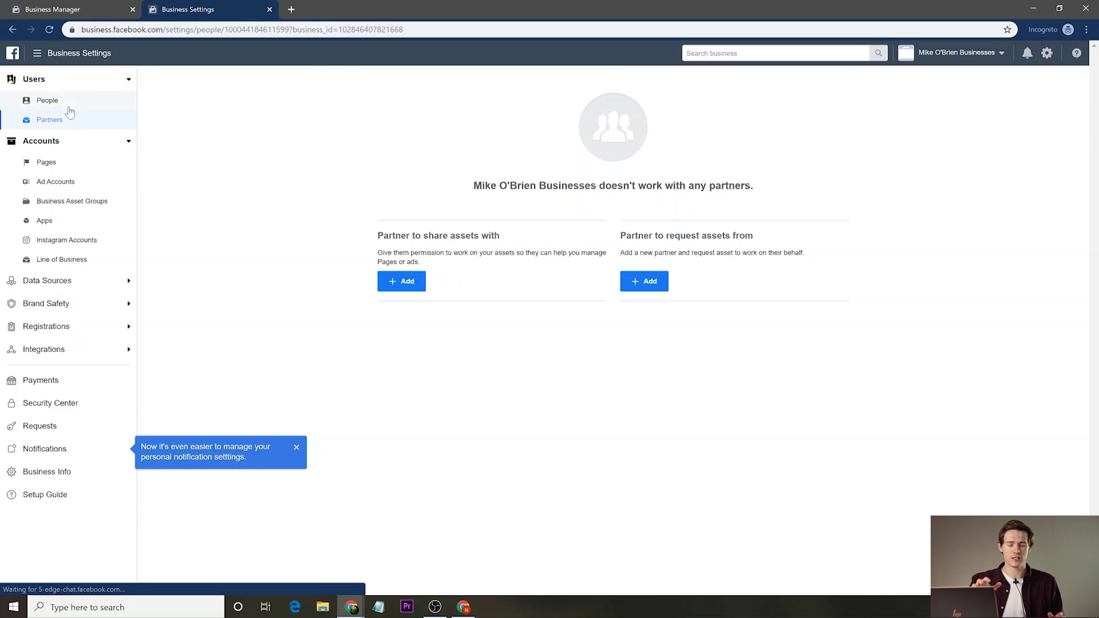
pyautogui.click(53, 166)
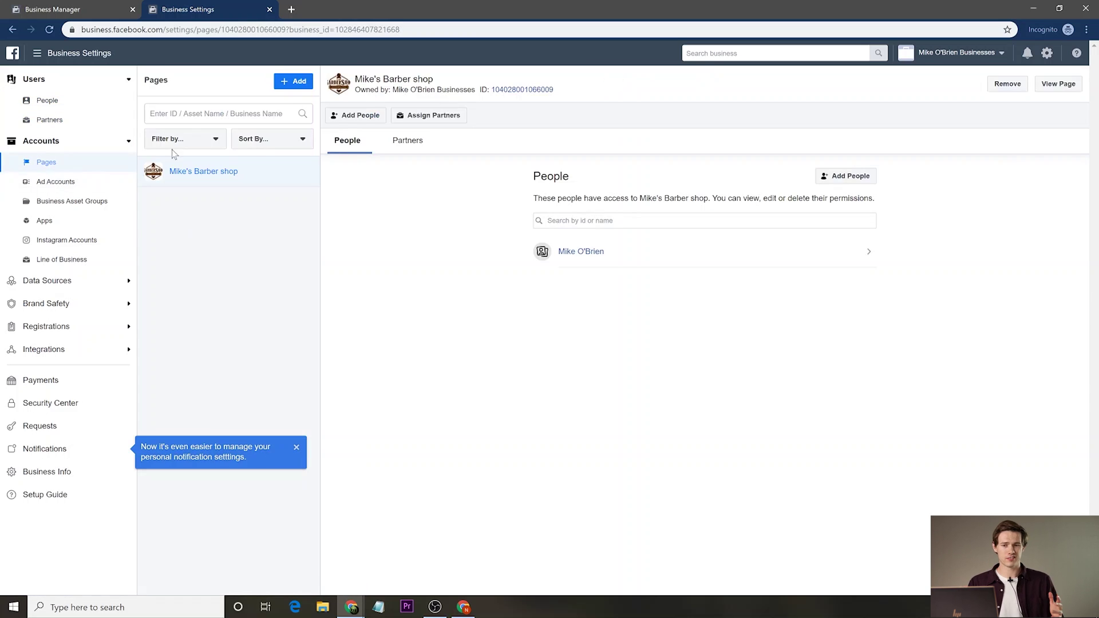
# Look at the Pages add menu, then the Ad Accounts, Business Asset Groups and Apps sections.
pyautogui.click(294, 81)
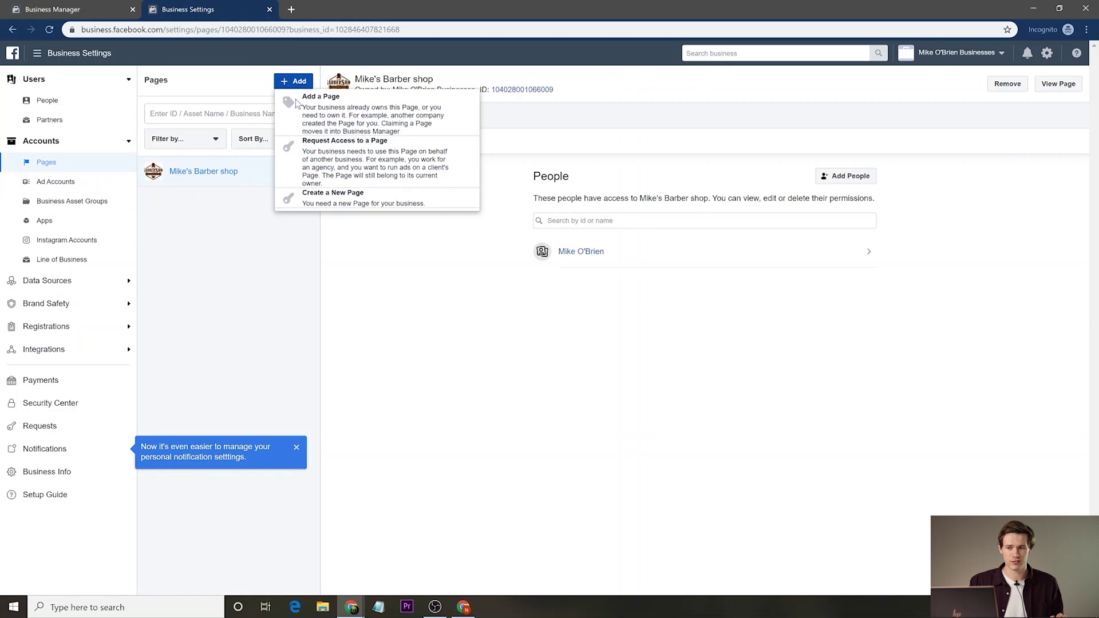
pyautogui.click(201, 256)
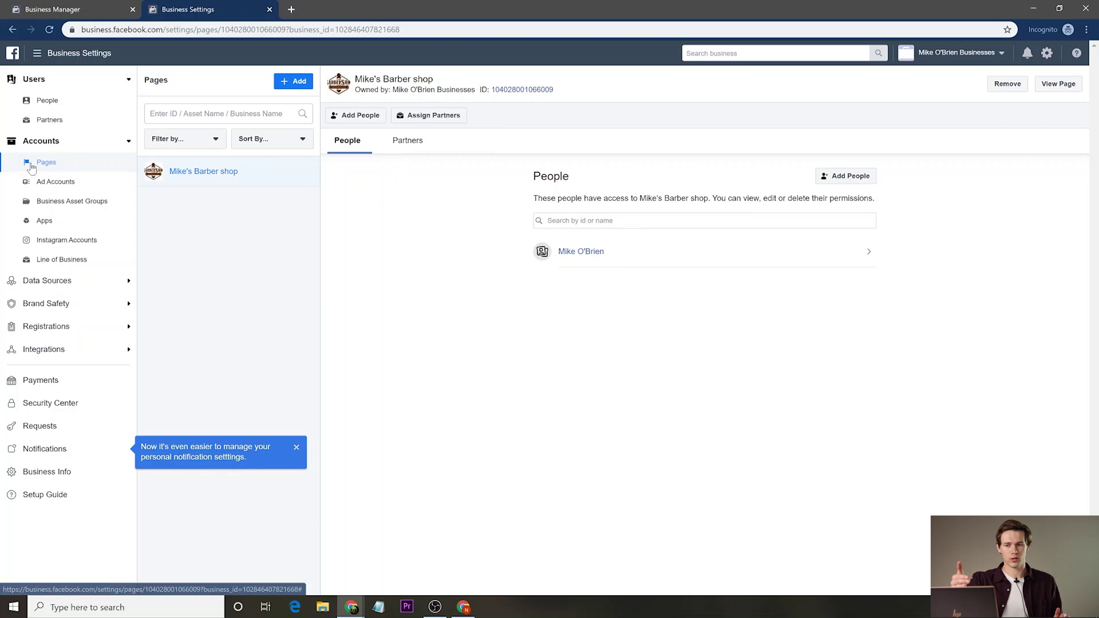
pyautogui.click(57, 182)
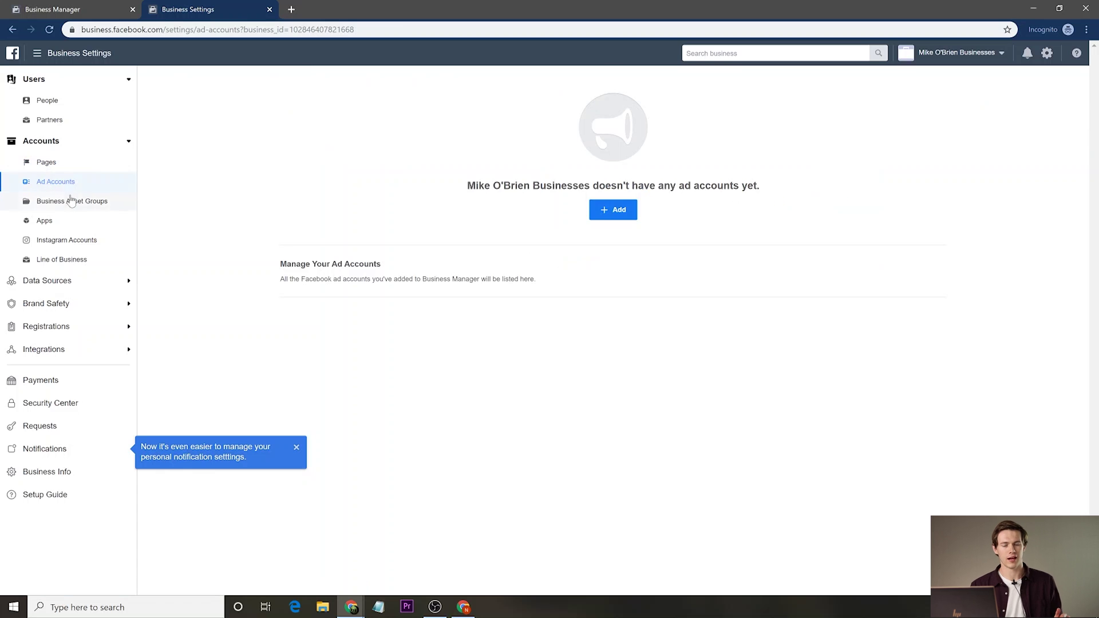
pyautogui.click(71, 204)
pyautogui.click(62, 223)
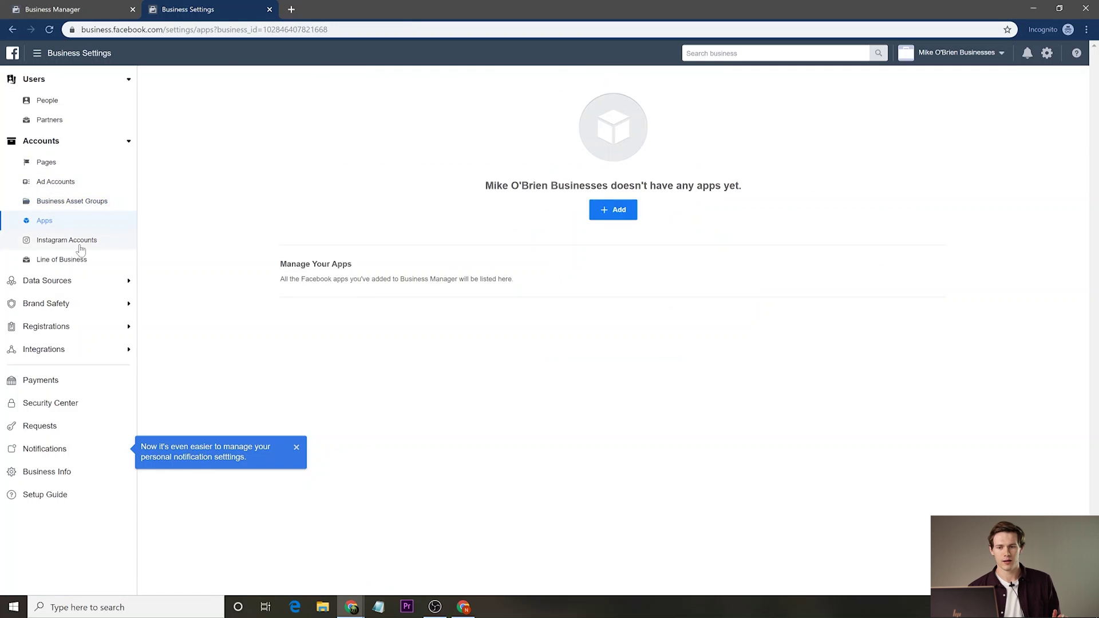
# Inspect the connected Instagram account, then bring up the form to add another Instagram account.
pyautogui.click(79, 243)
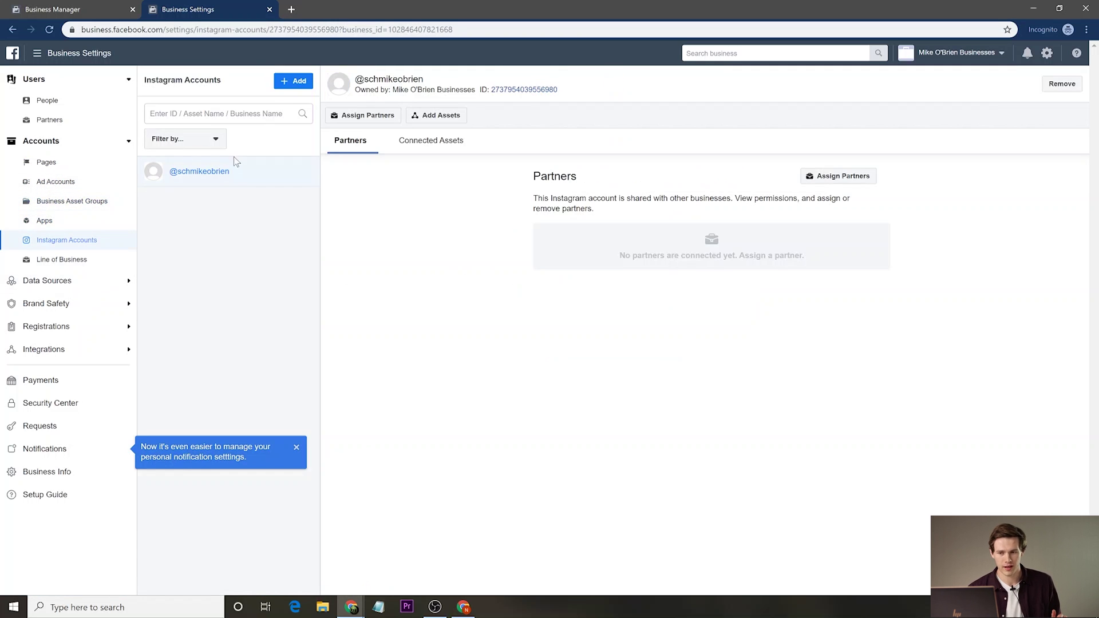
pyautogui.click(288, 177)
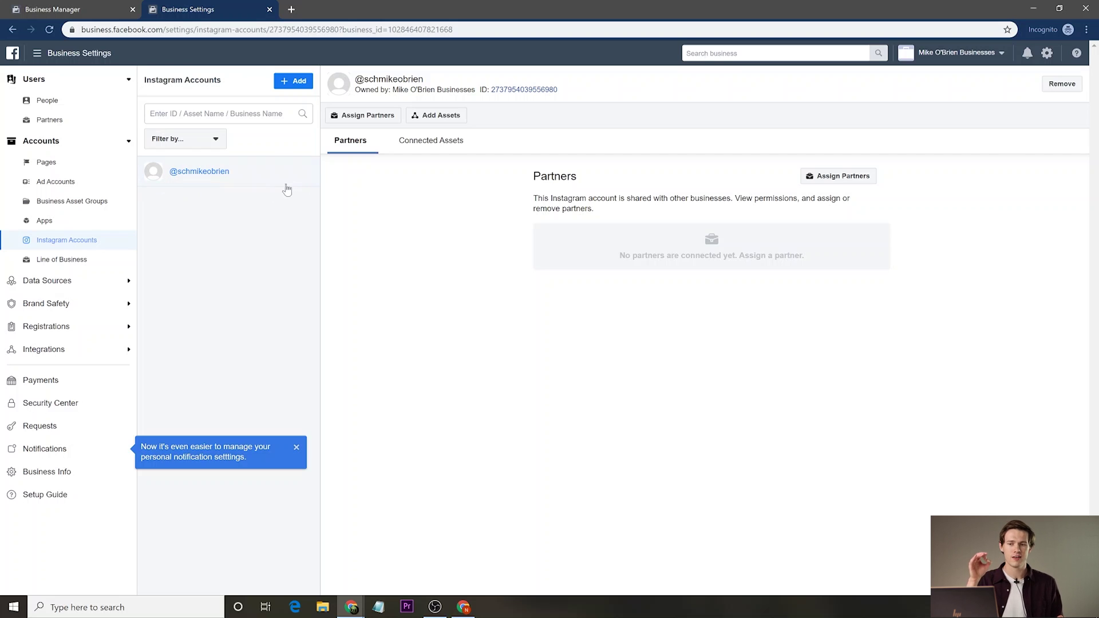
pyautogui.click(47, 162)
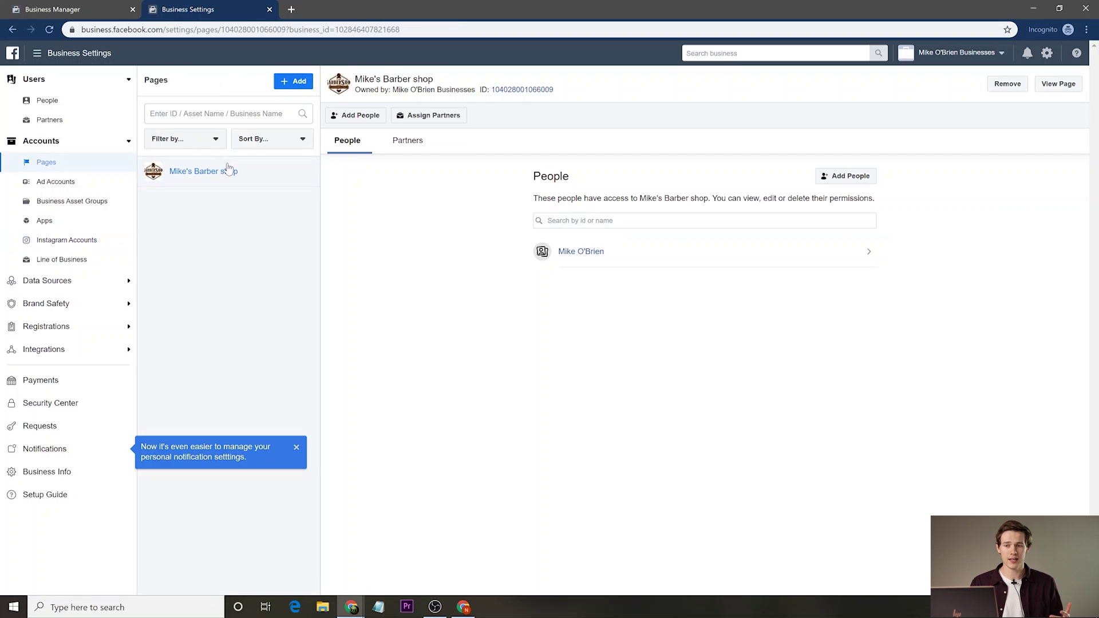
pyautogui.click(80, 243)
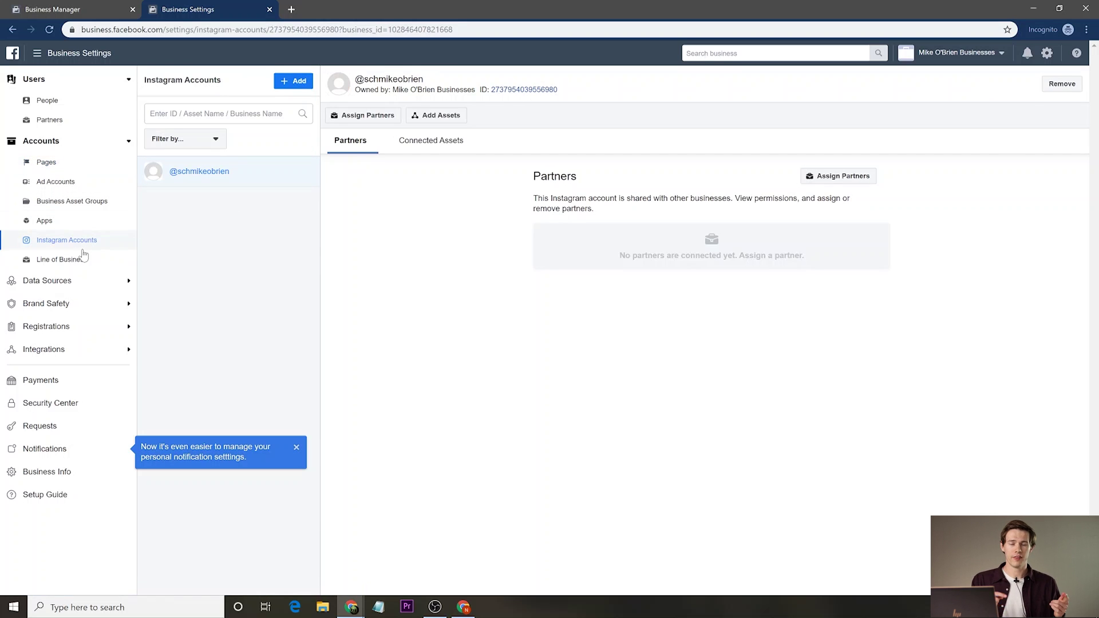
pyautogui.click(292, 81)
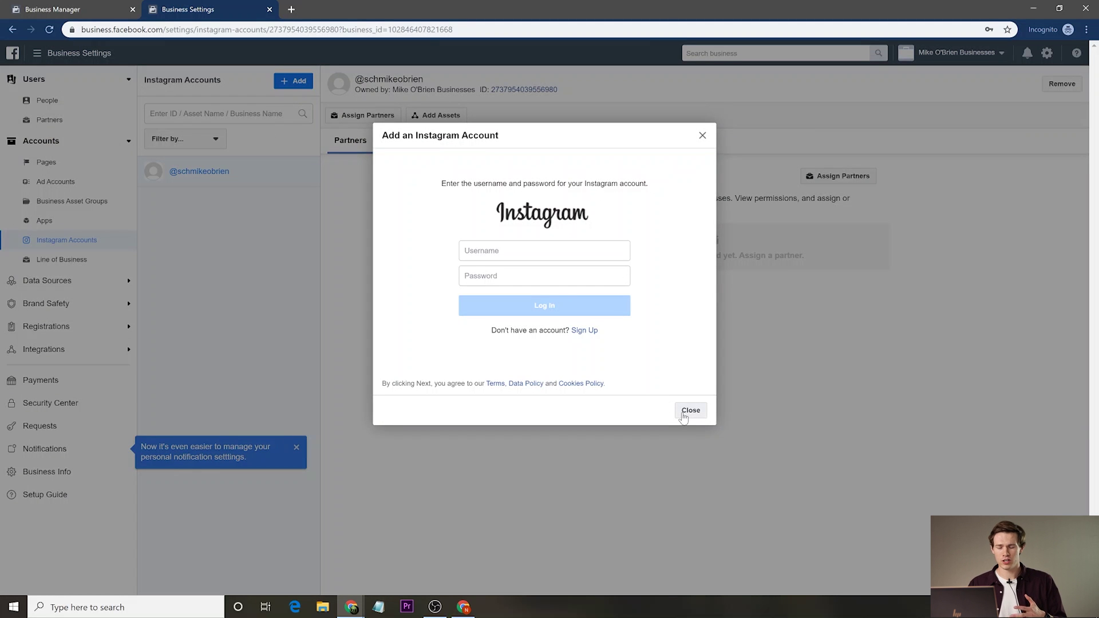
# Close the Instagram login, check Lines of Business, and view the Brand Safety Domains section.
pyautogui.click(687, 412)
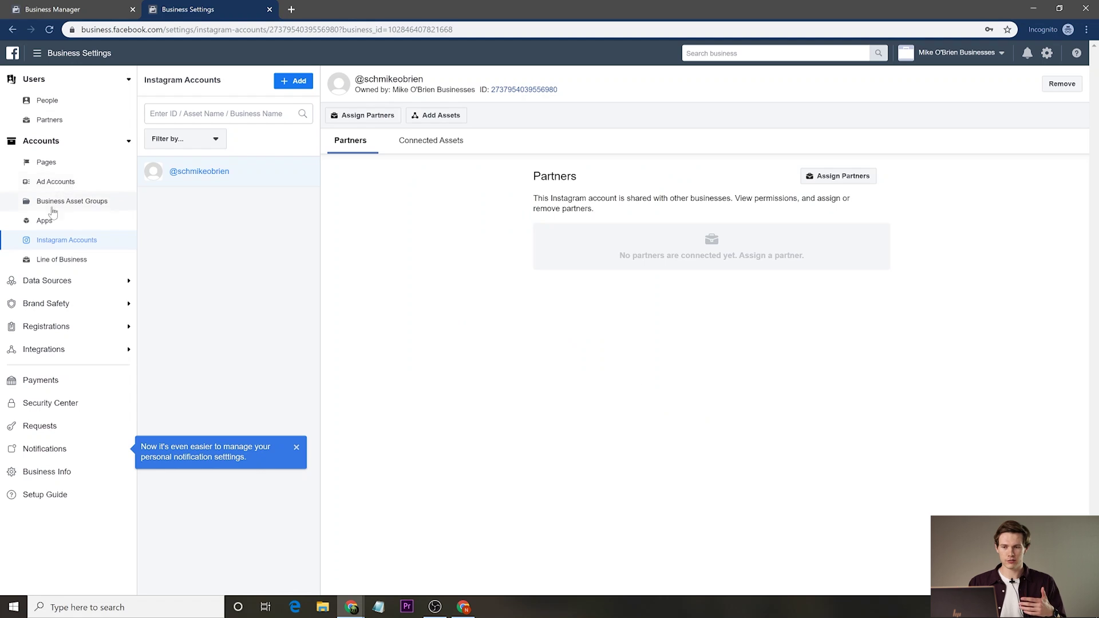
pyautogui.click(65, 260)
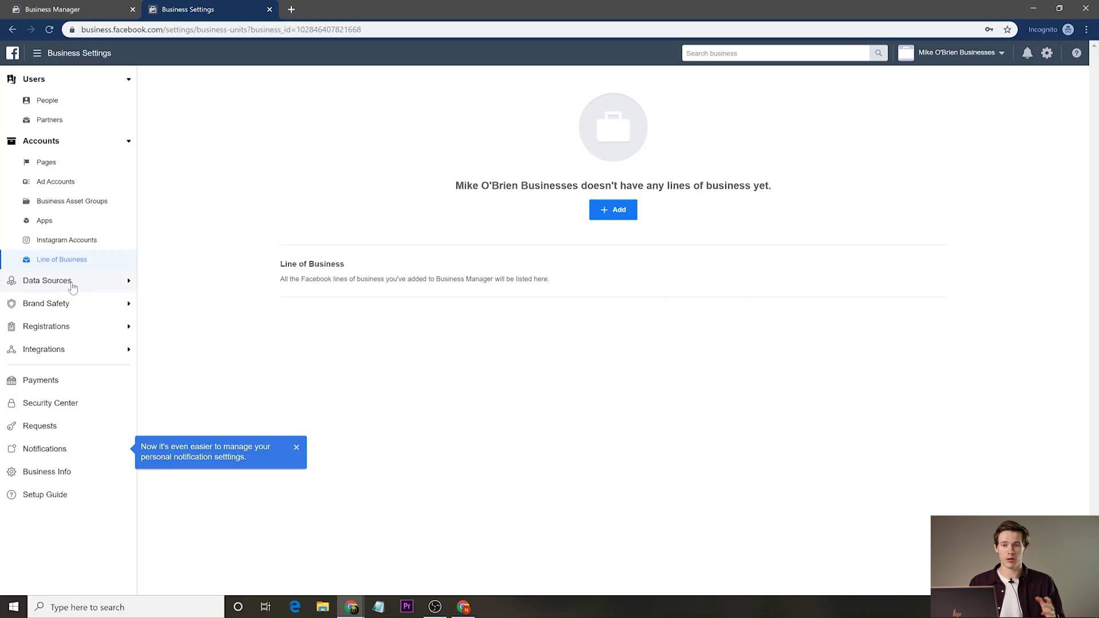
pyautogui.click(68, 305)
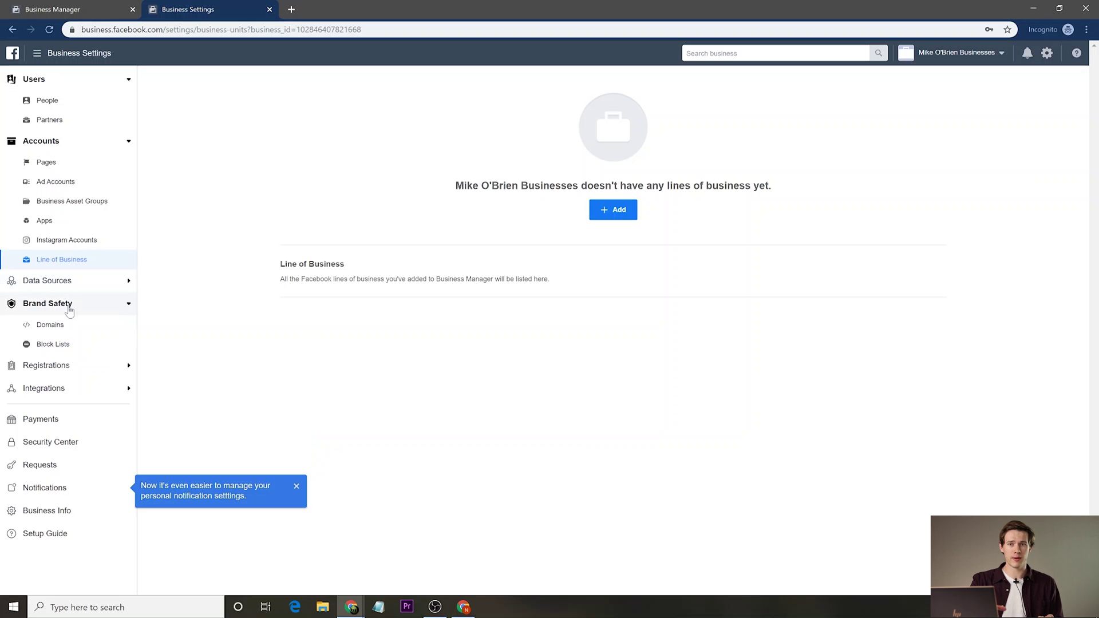
pyautogui.click(66, 328)
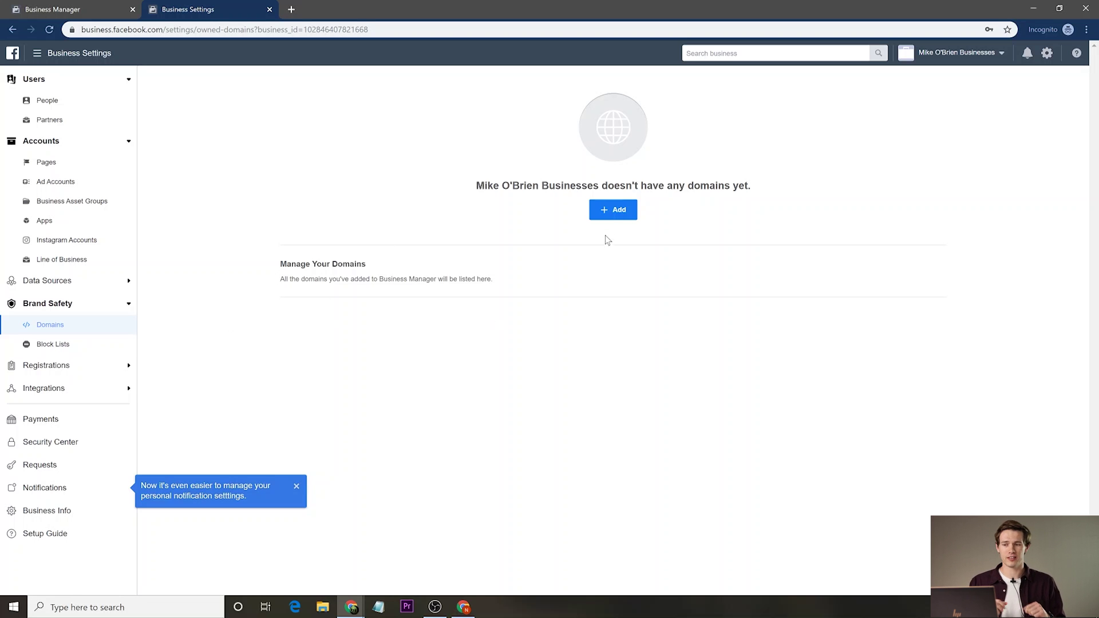
pyautogui.click(613, 211)
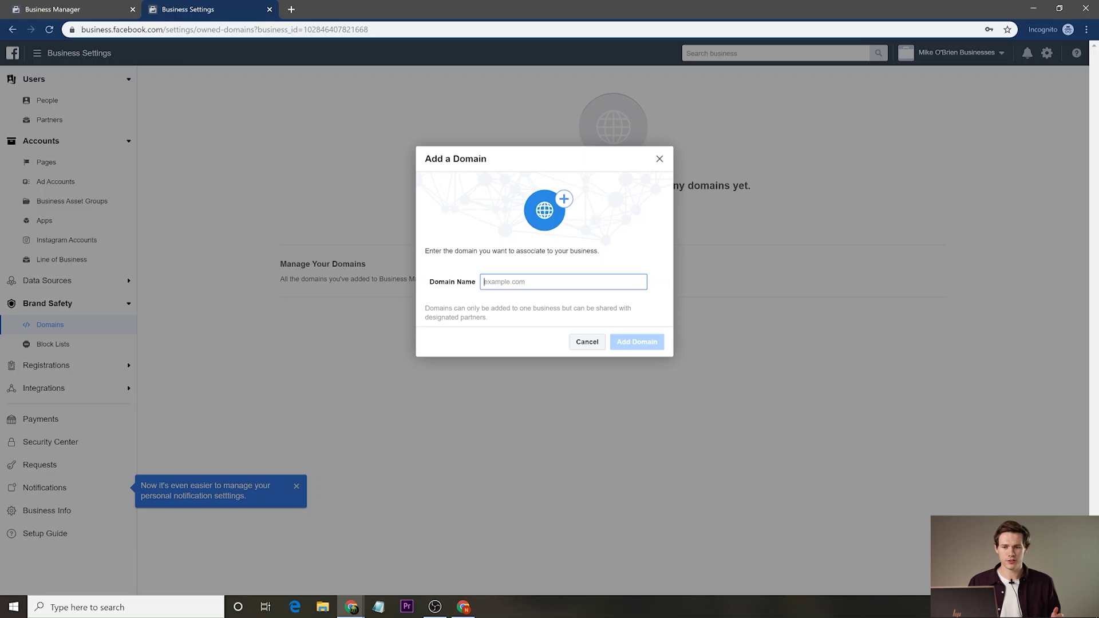
pyautogui.write('www.mikes')
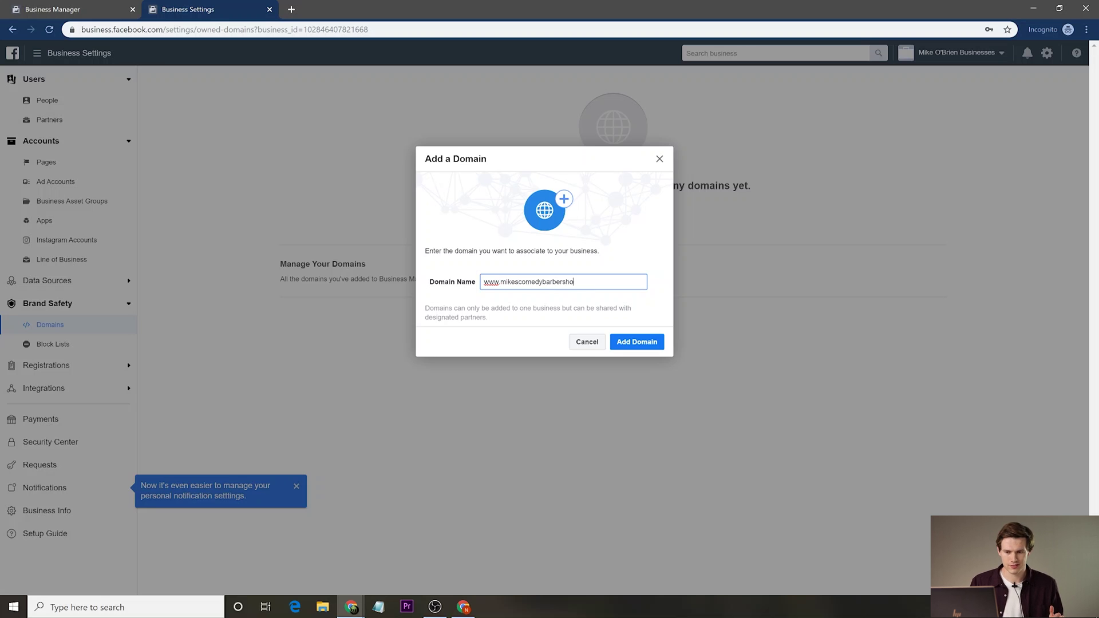
pyautogui.write('com')
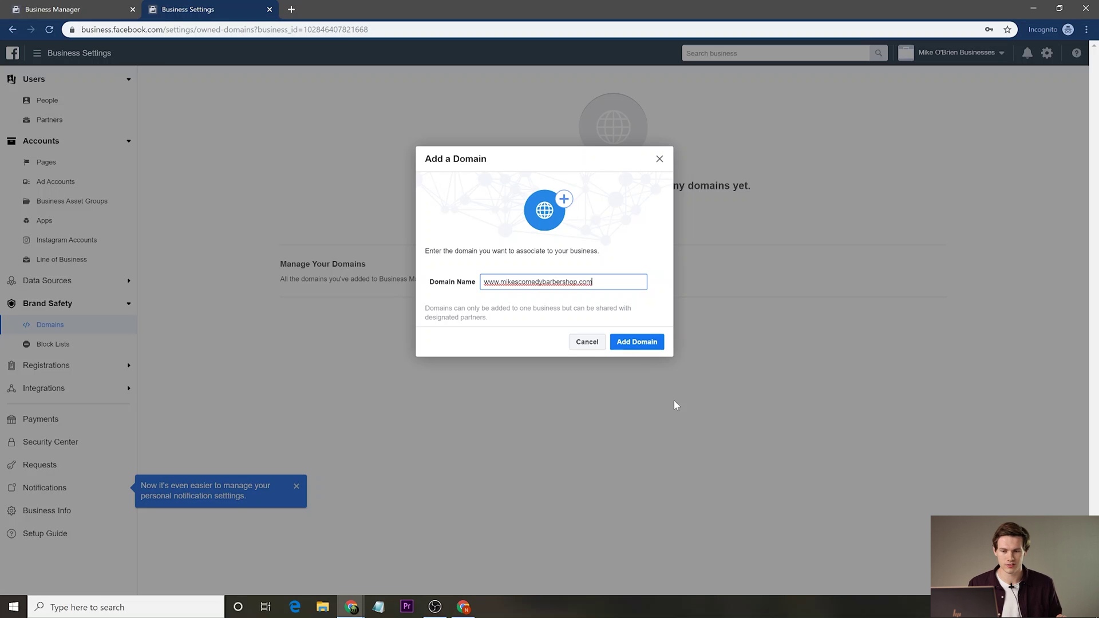
pyautogui.click(639, 347)
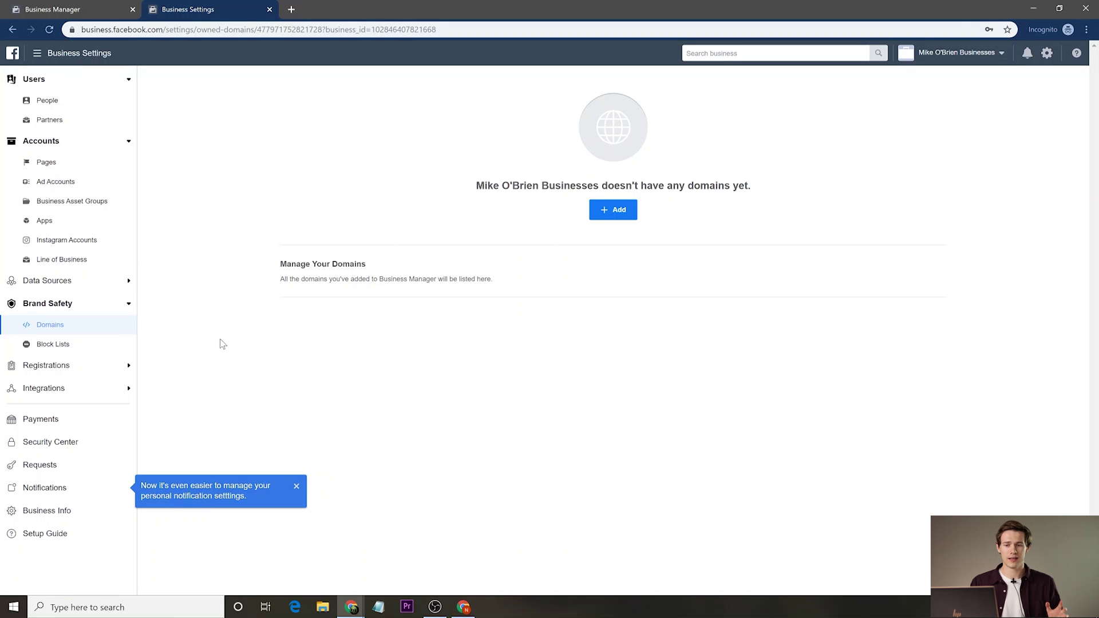
# Browse the Block Lists, Registrations and Integrations settings sections.
pyautogui.click(86, 347)
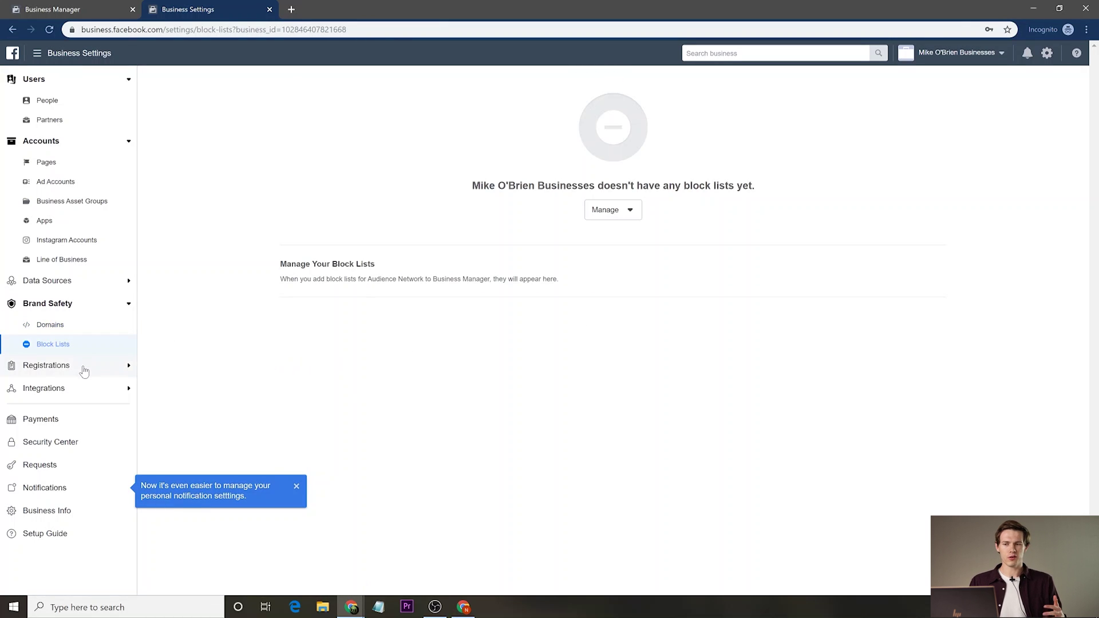
pyautogui.click(83, 369)
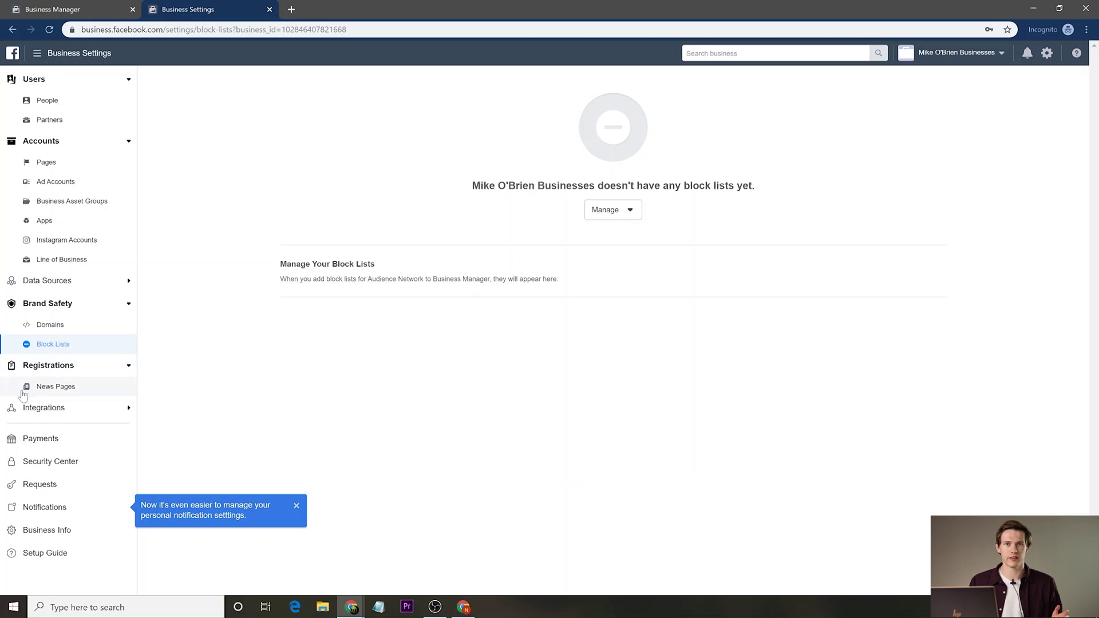
pyautogui.moveTo(49, 407); pyautogui.dragTo(51, 425)
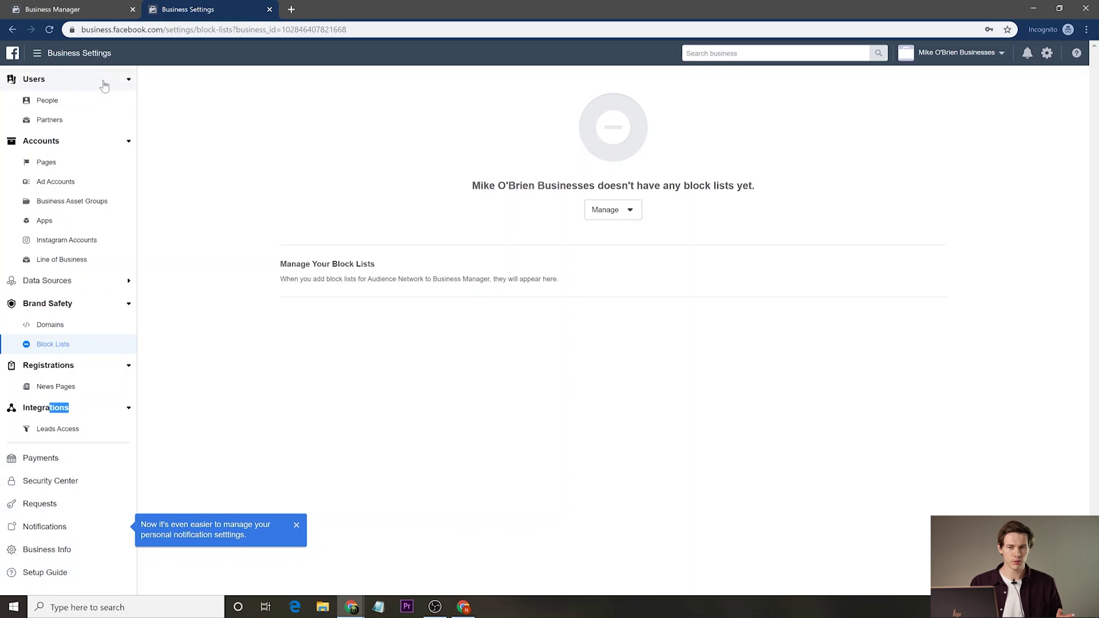
# Revisit People, Pages and Asset Groups, then show the options for adding an ad account.
pyautogui.click(88, 103)
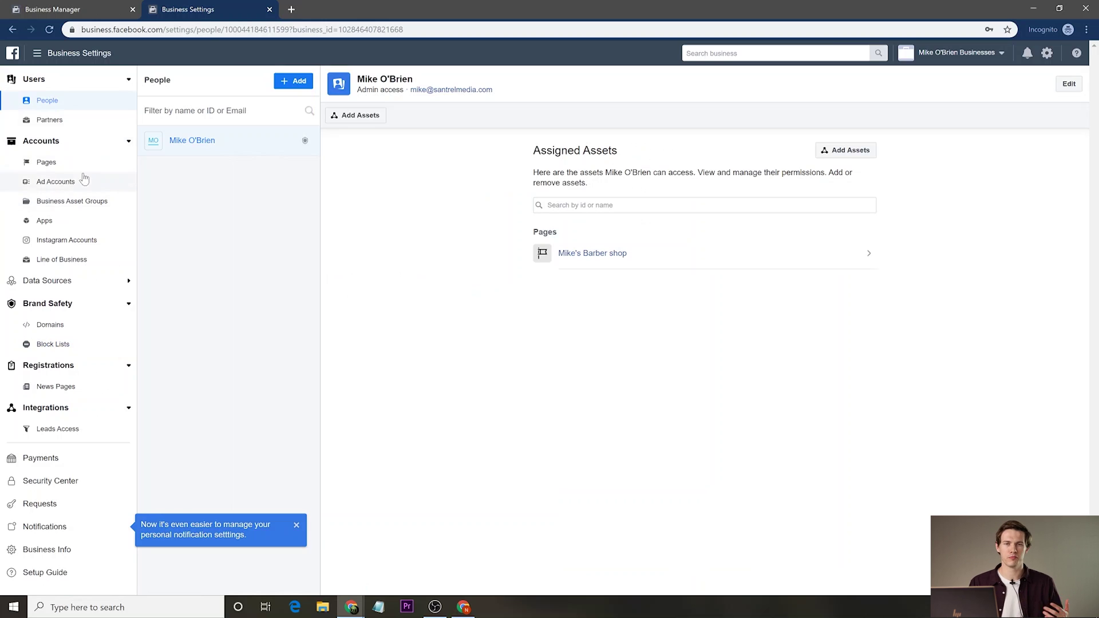
pyautogui.click(95, 167)
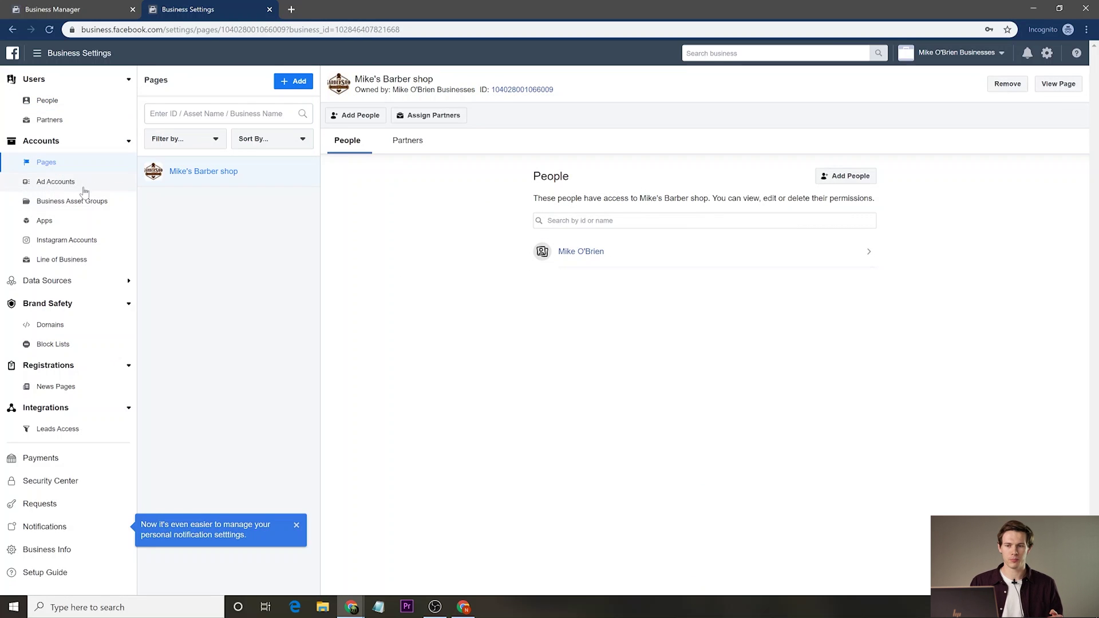
pyautogui.click(84, 184)
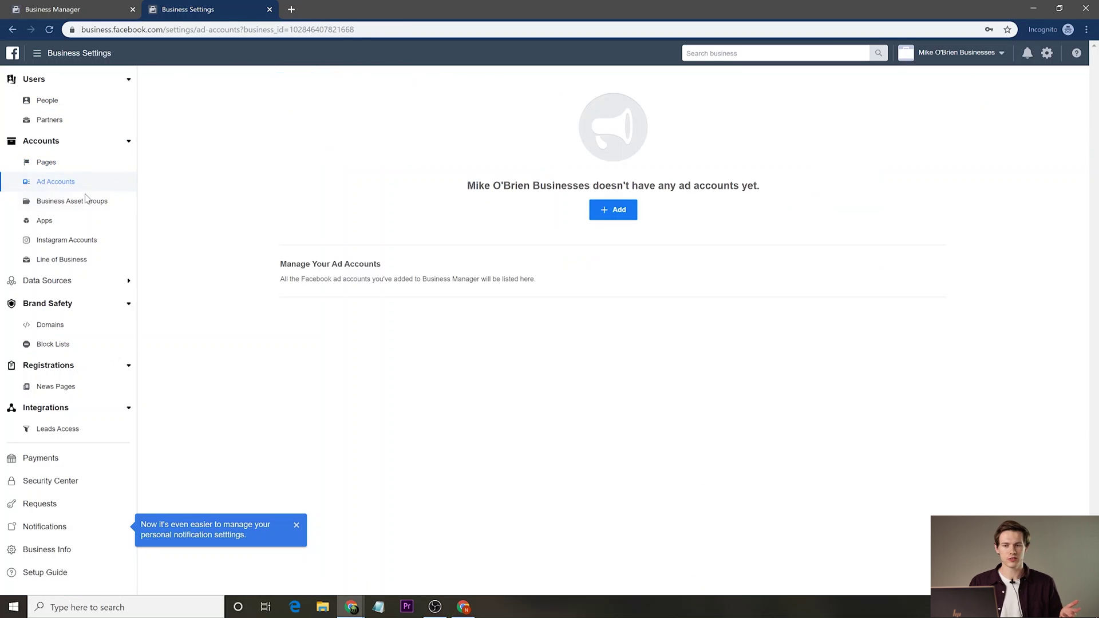
pyautogui.click(90, 204)
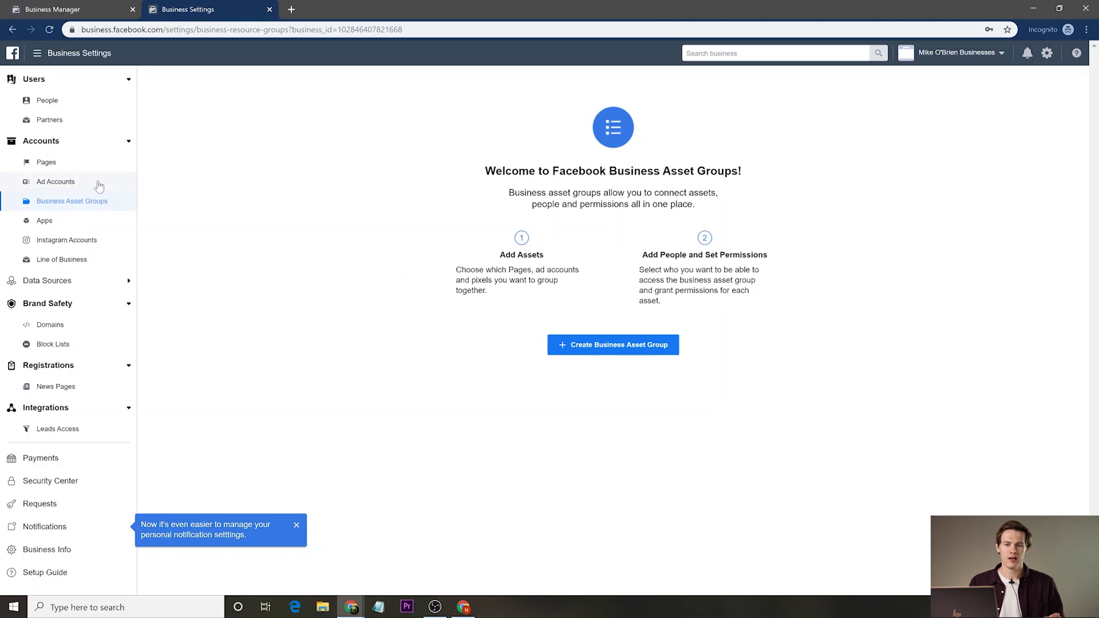
pyautogui.click(99, 183)
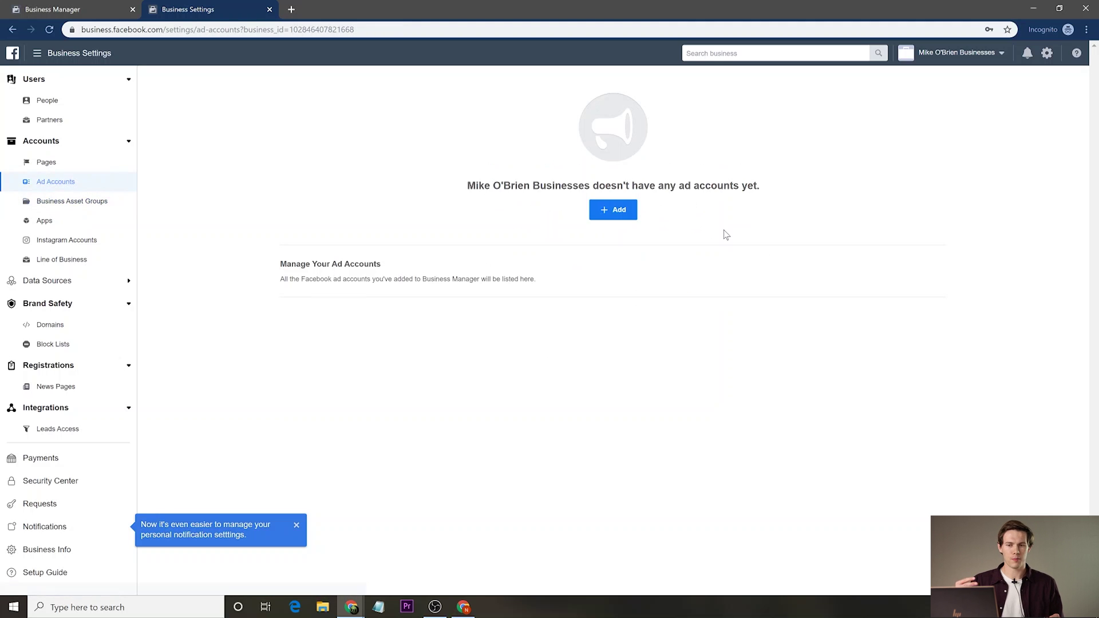
pyautogui.click(622, 205)
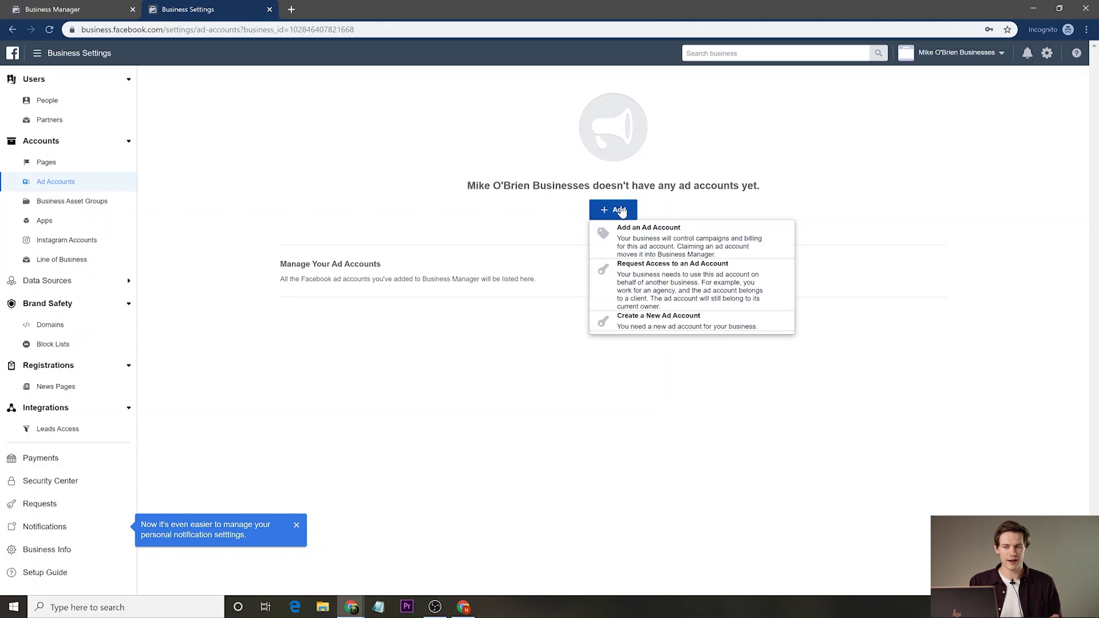
# Create a new ad account named MOB Ads #1, designated for this business's own use.
pyautogui.click(678, 318)
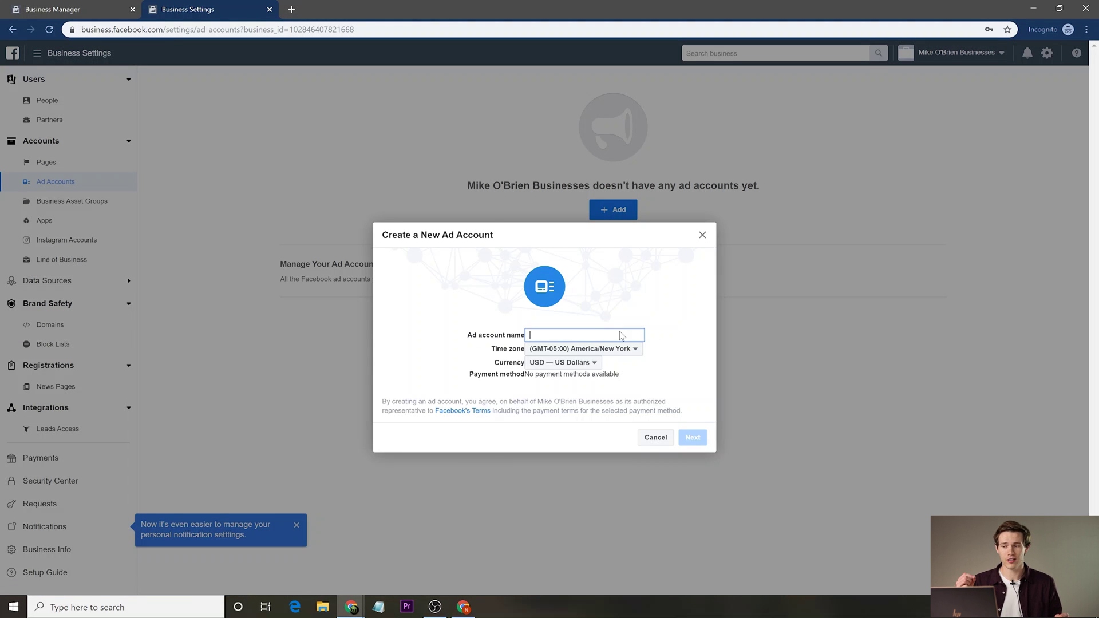
pyautogui.write('Mike')
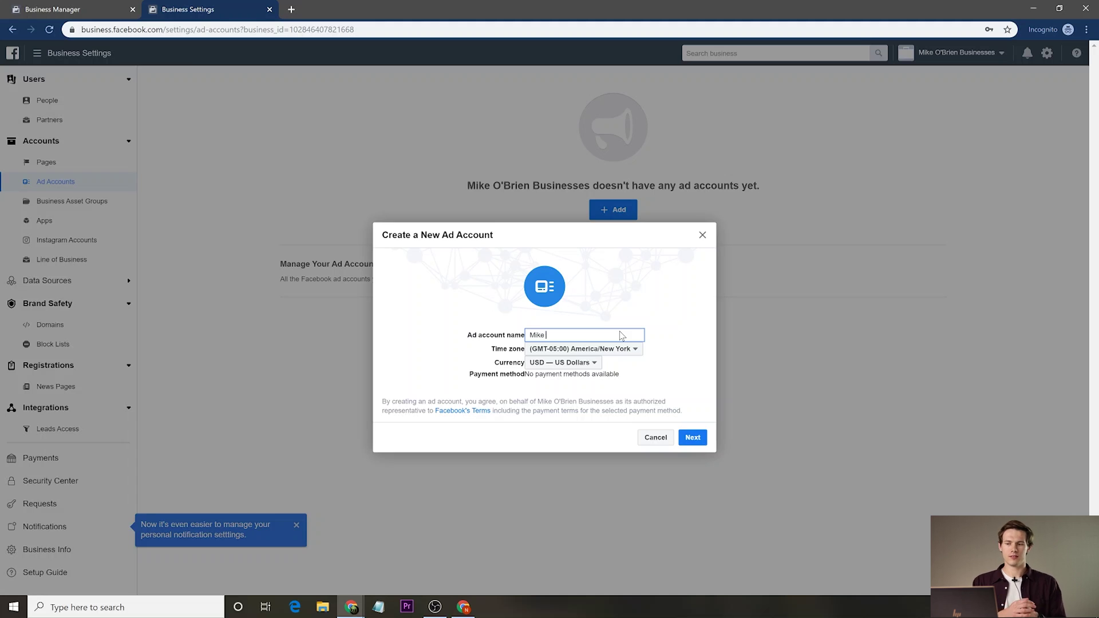
pyautogui.hotkey('ctrl', 'a')
pyautogui.write('M')
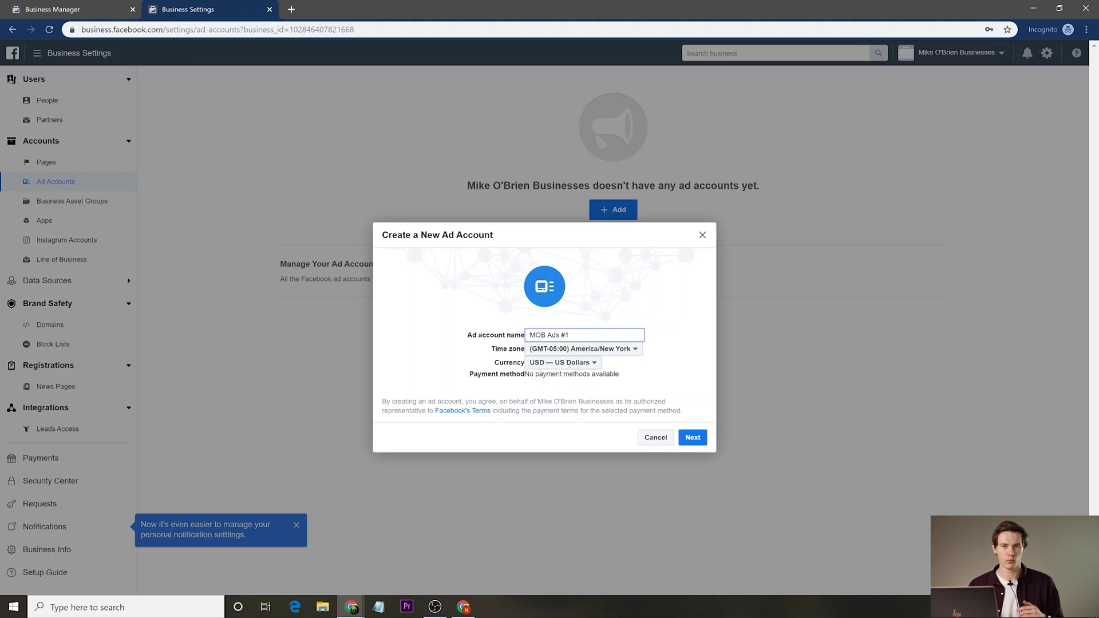
pyautogui.click(693, 437)
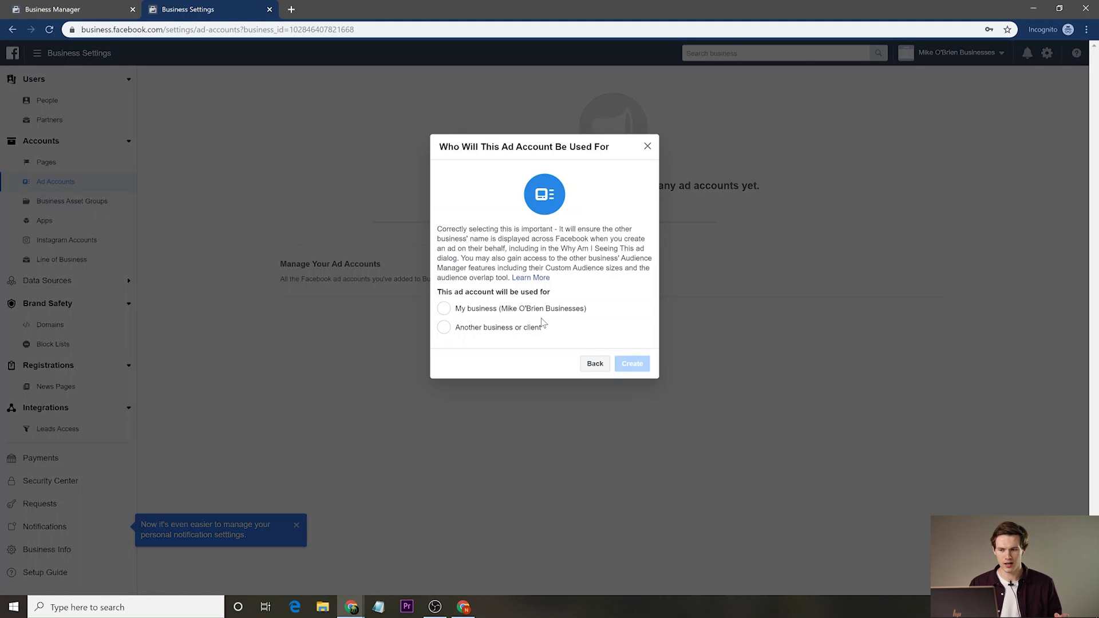
pyautogui.click(444, 308)
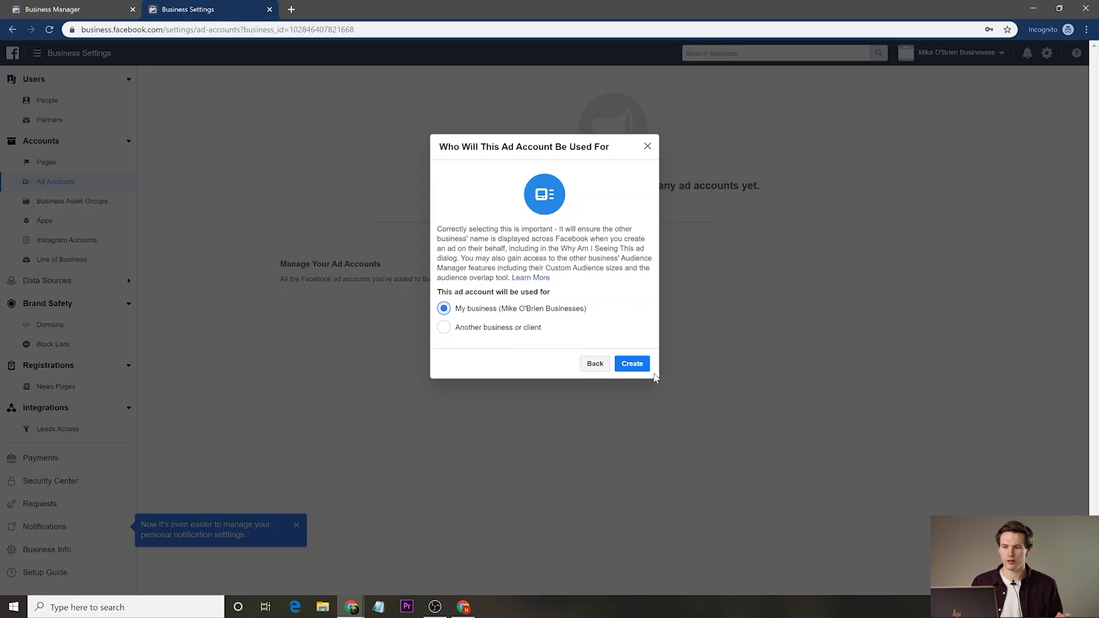
pyautogui.click(492, 329)
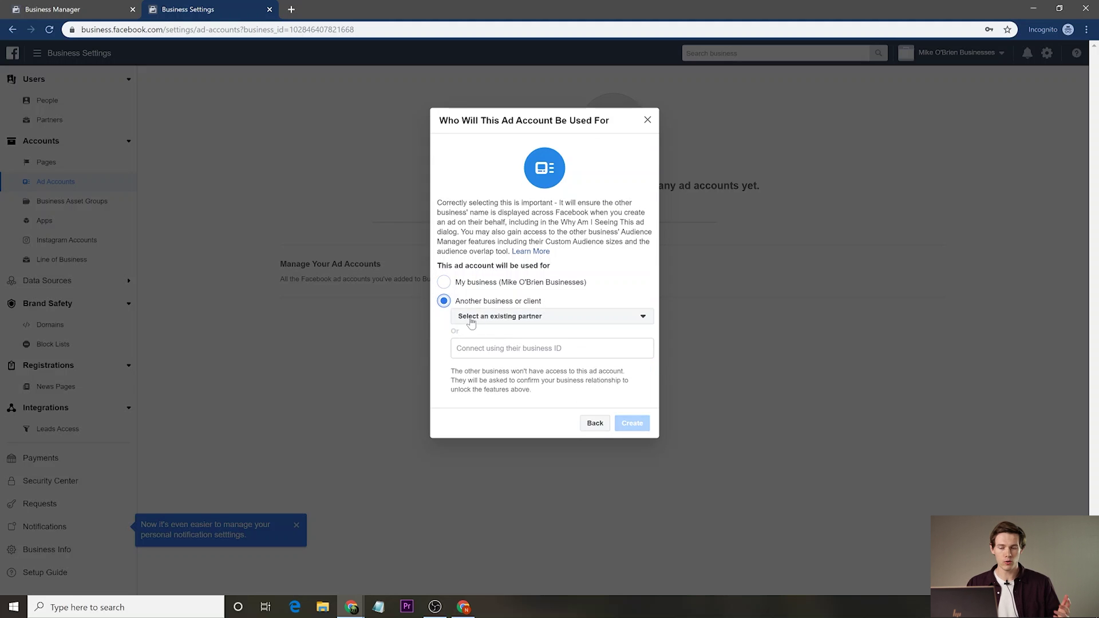
pyautogui.click(445, 282)
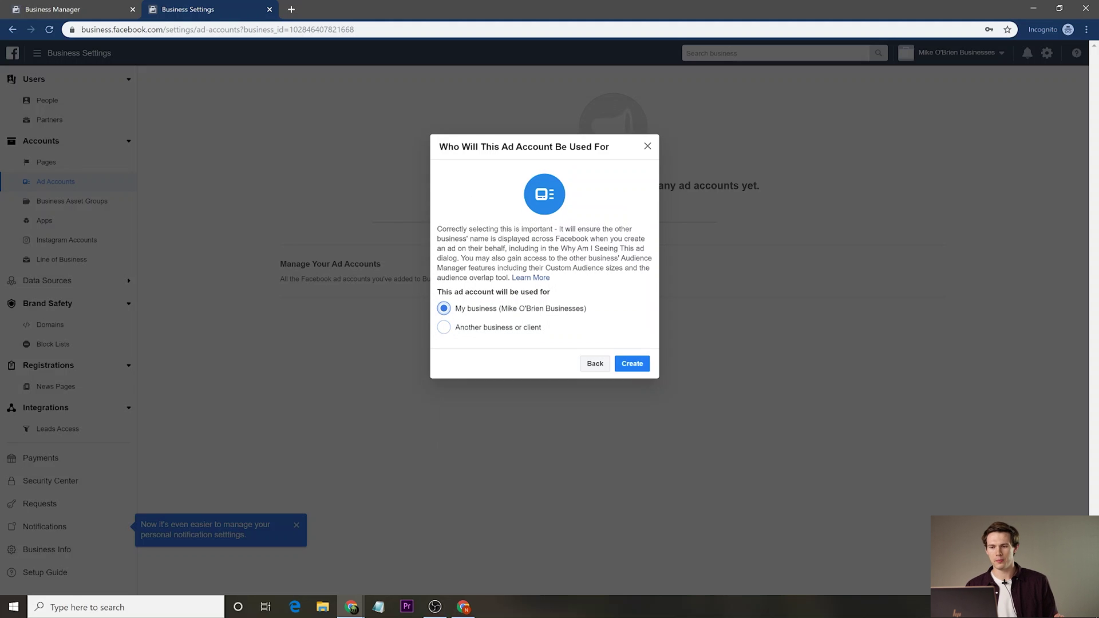
pyautogui.click(631, 366)
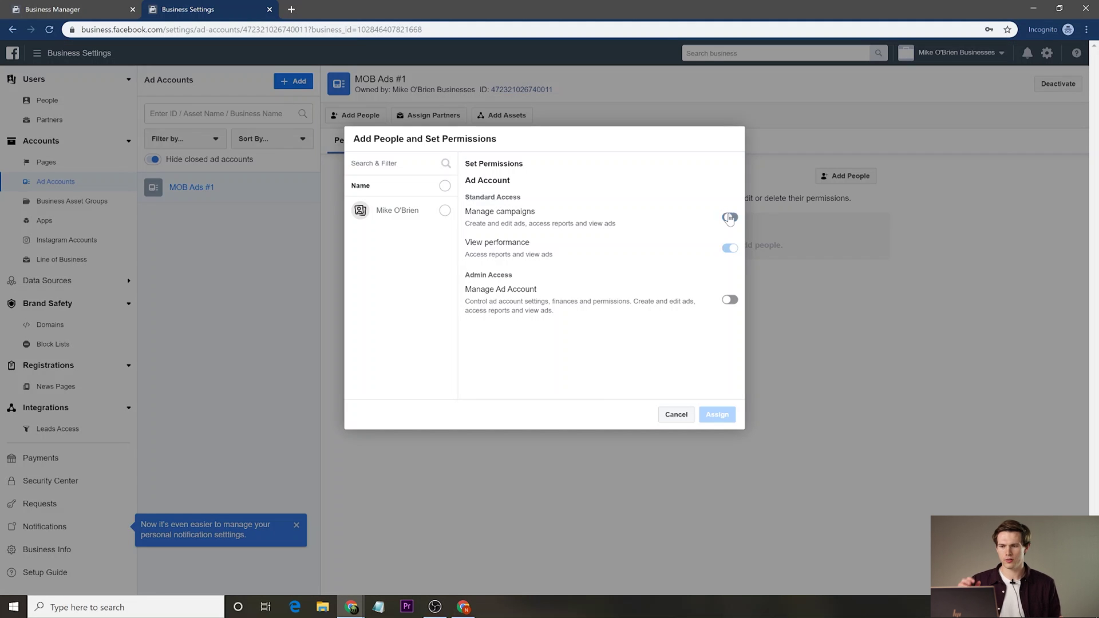
# Grant the person Manage campaigns and Manage Ad Account access to MOB Ads #1, then view Payment Methods.
pyautogui.click(730, 217)
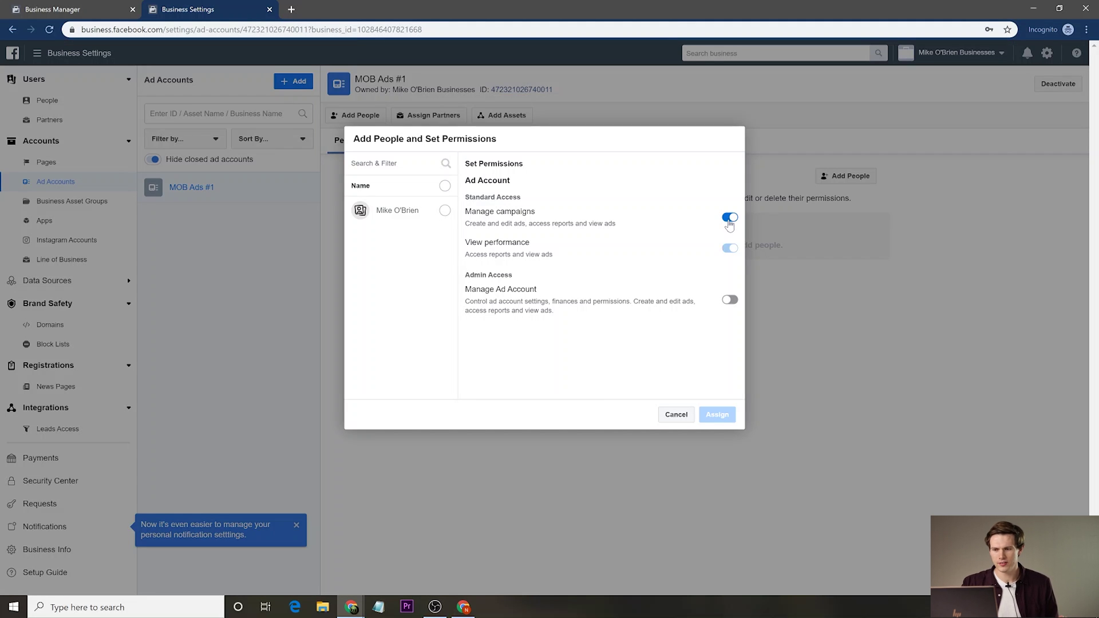
pyautogui.click(729, 221)
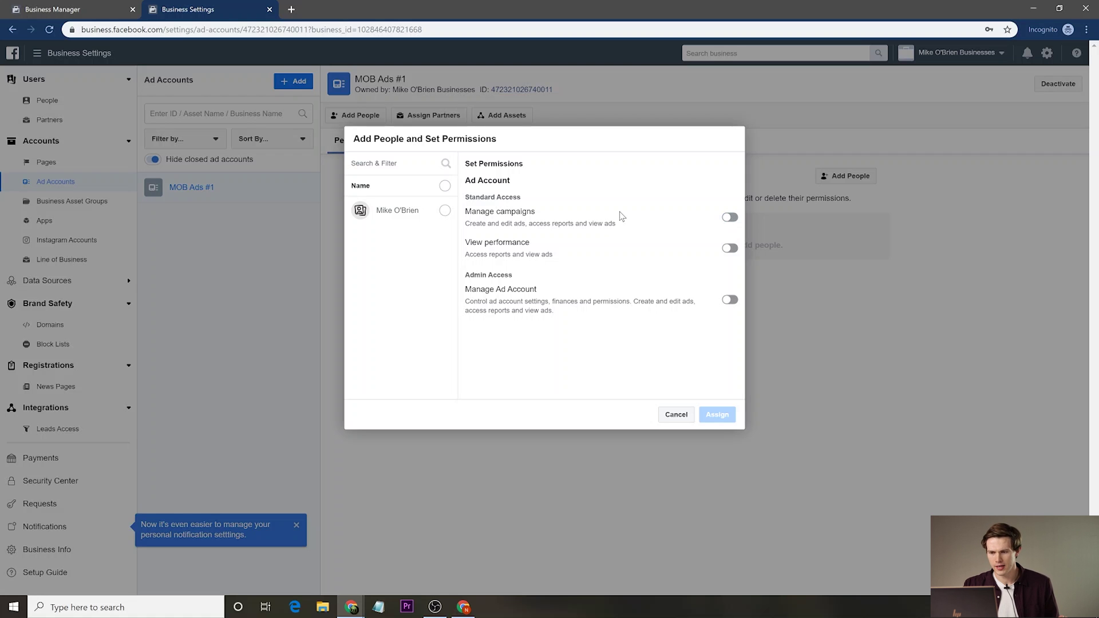
pyautogui.click(444, 211)
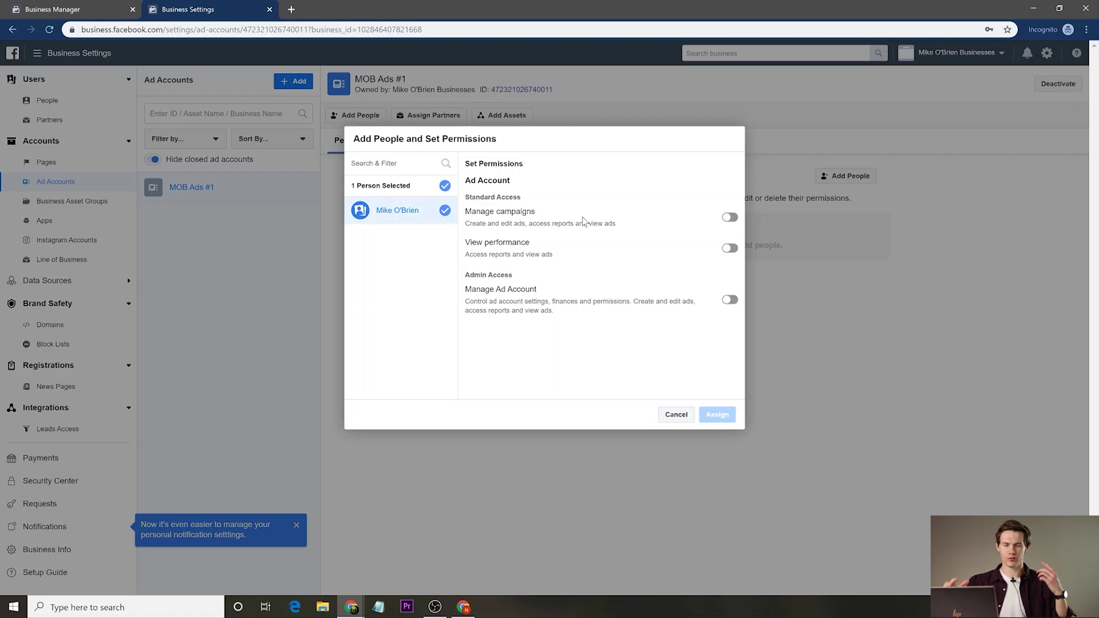
pyautogui.click(730, 218)
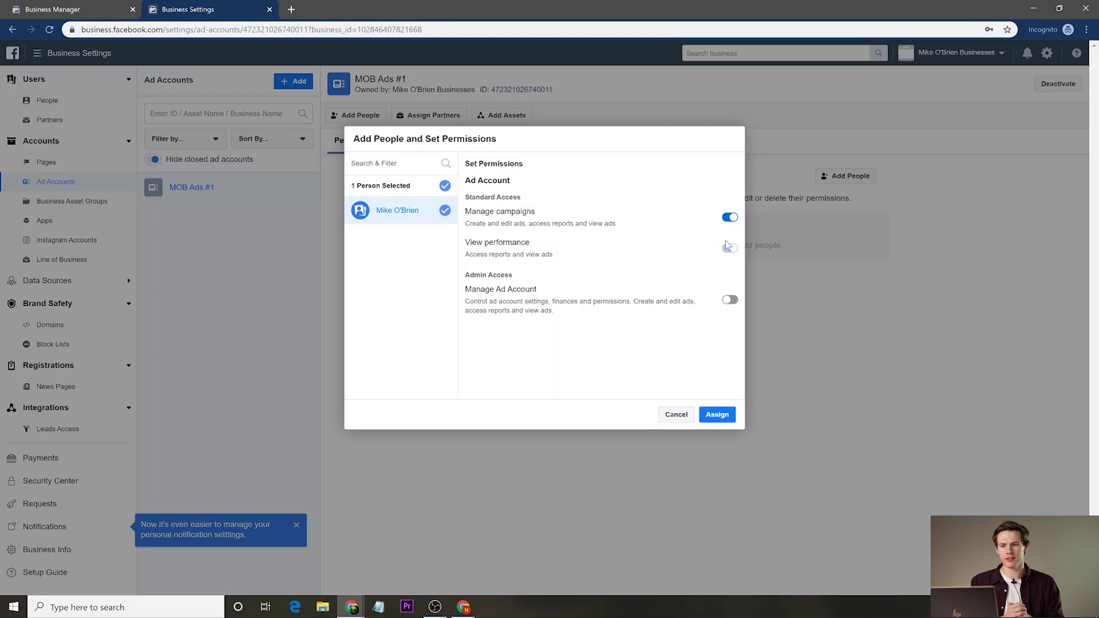
pyautogui.click(730, 300)
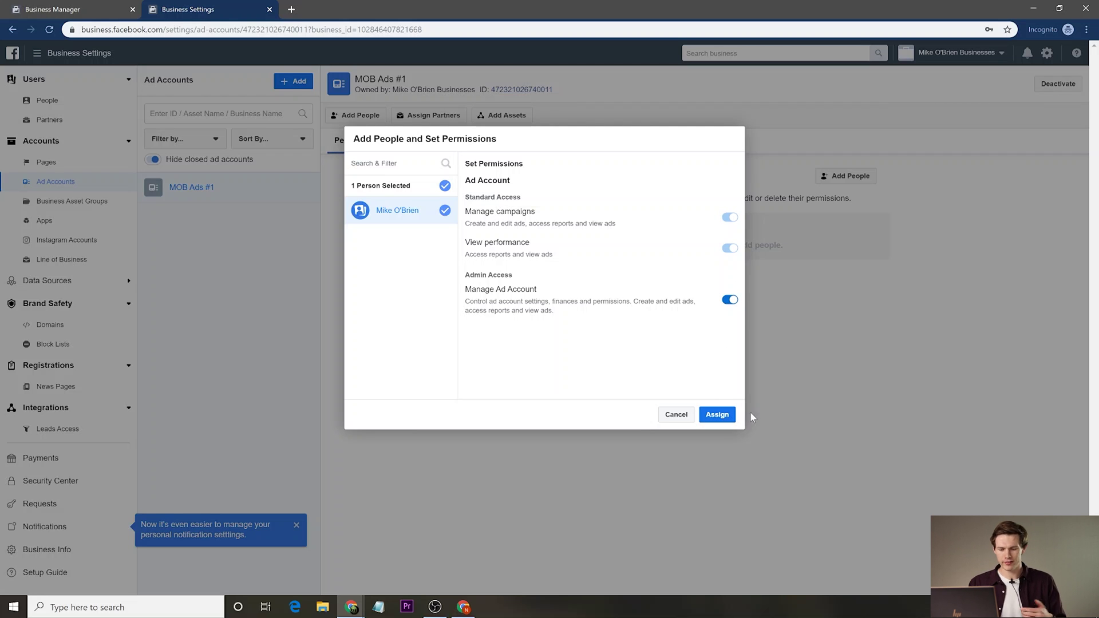
pyautogui.click(722, 413)
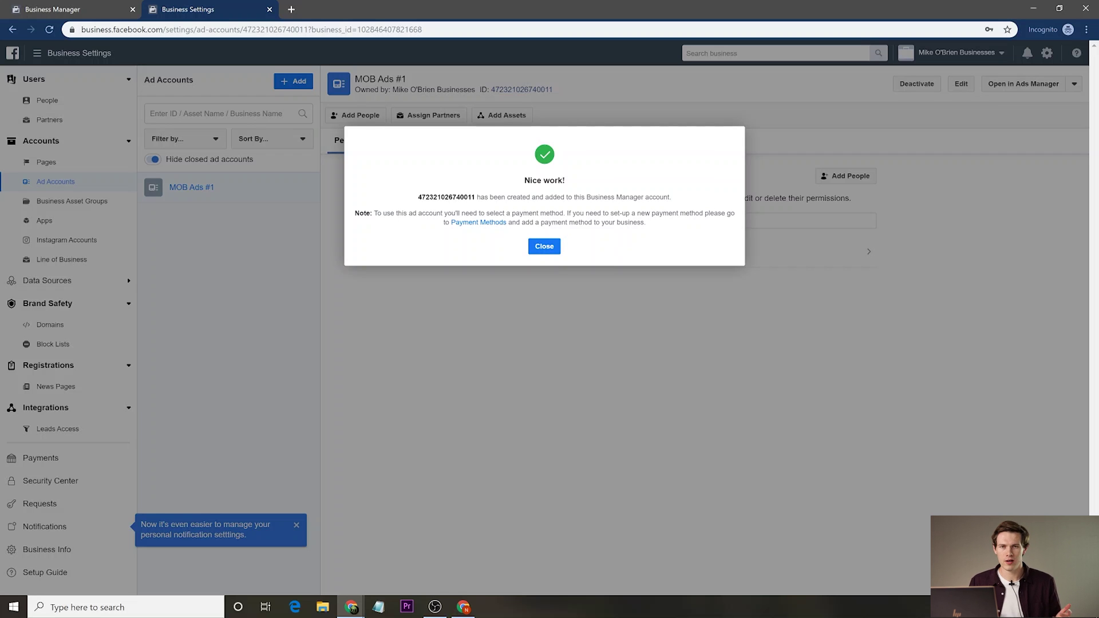
pyautogui.click(483, 224)
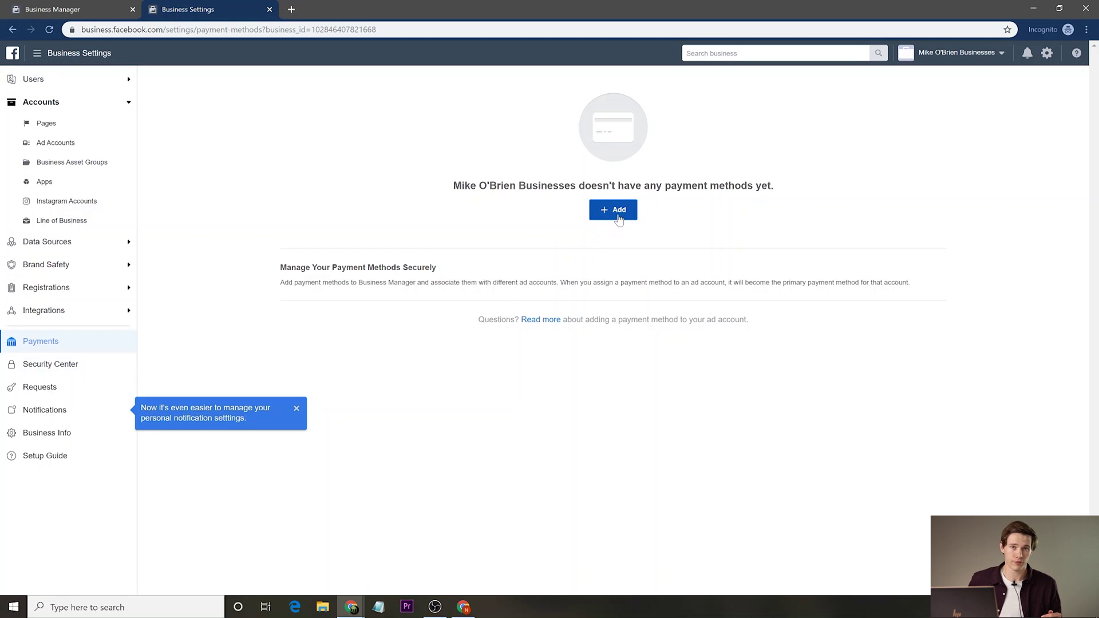
pyautogui.click(612, 216)
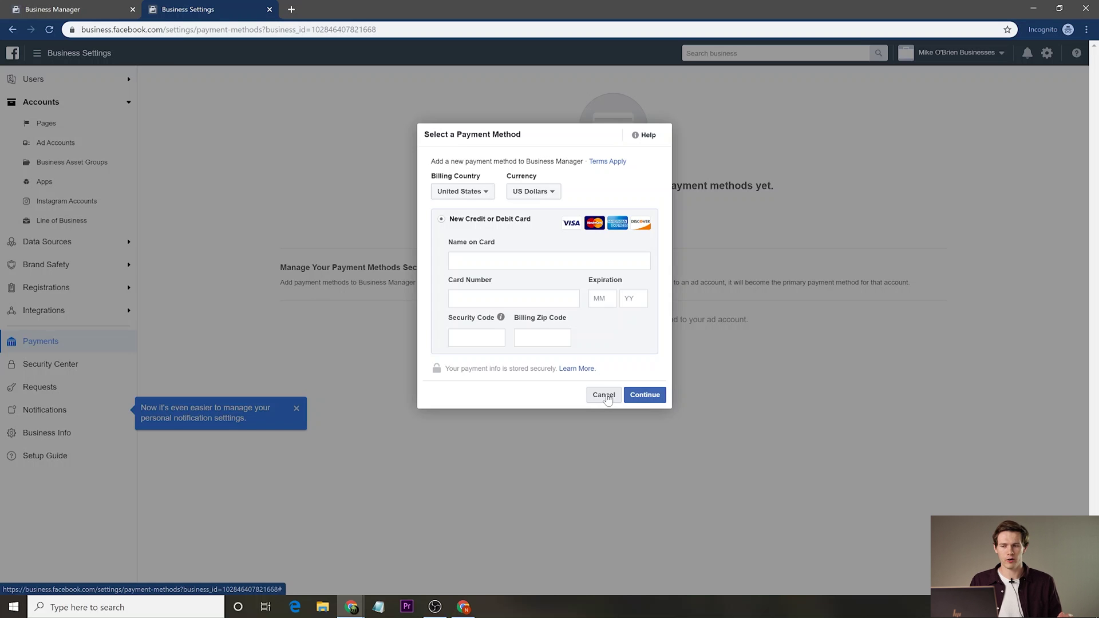
pyautogui.click(605, 396)
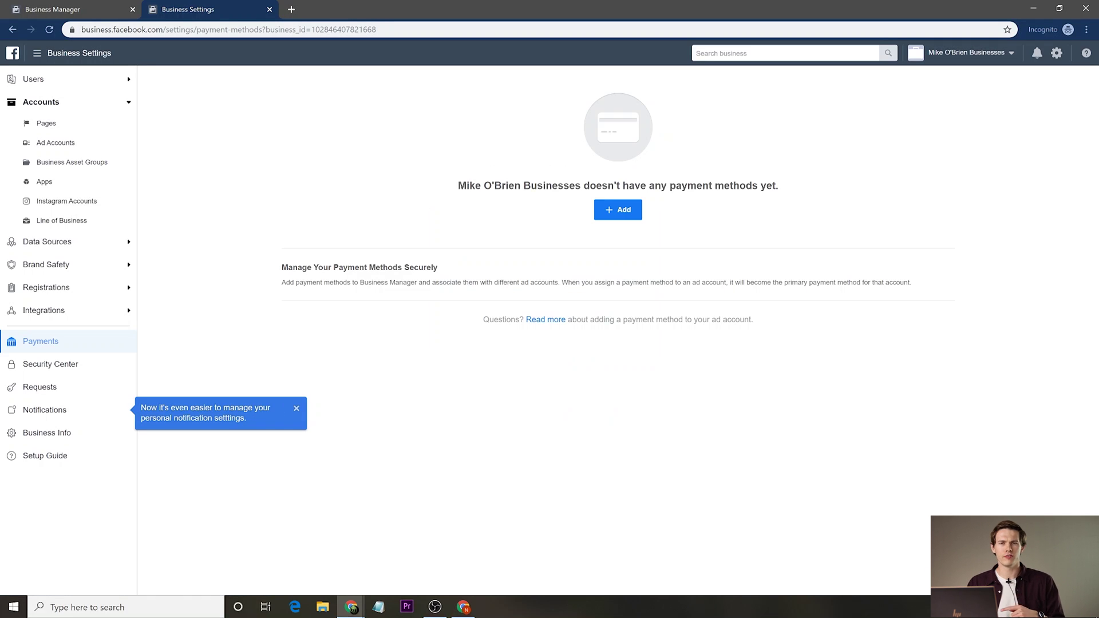
pyautogui.click(93, 368)
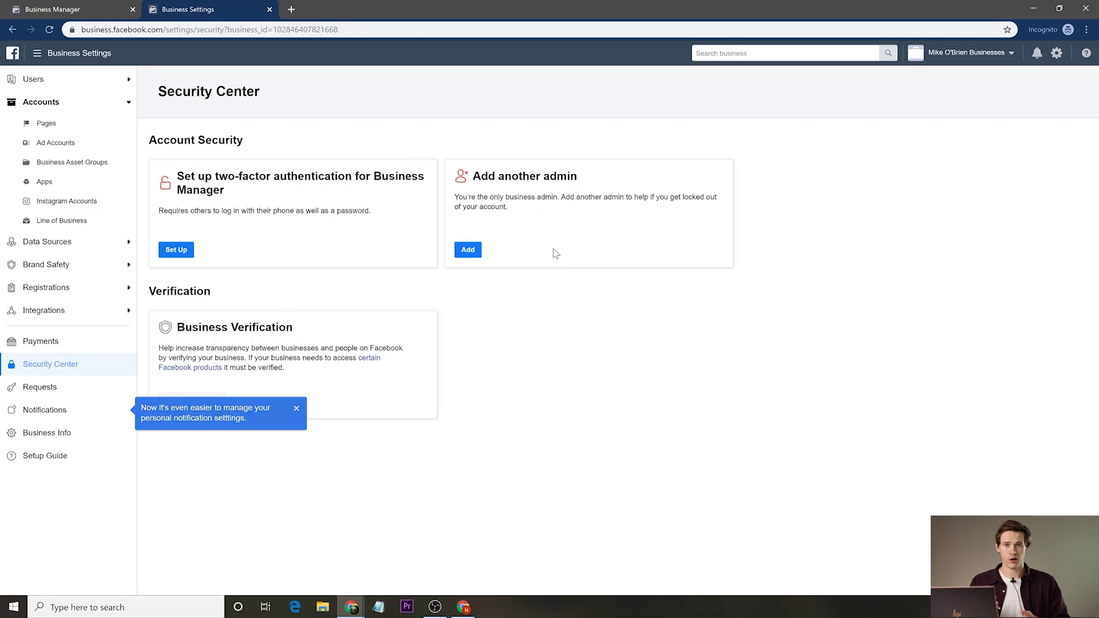
# Start an admin invitation, enter and clear a person's name, and tick Manage jobs and View Earnings Insights.
pyautogui.click(466, 252)
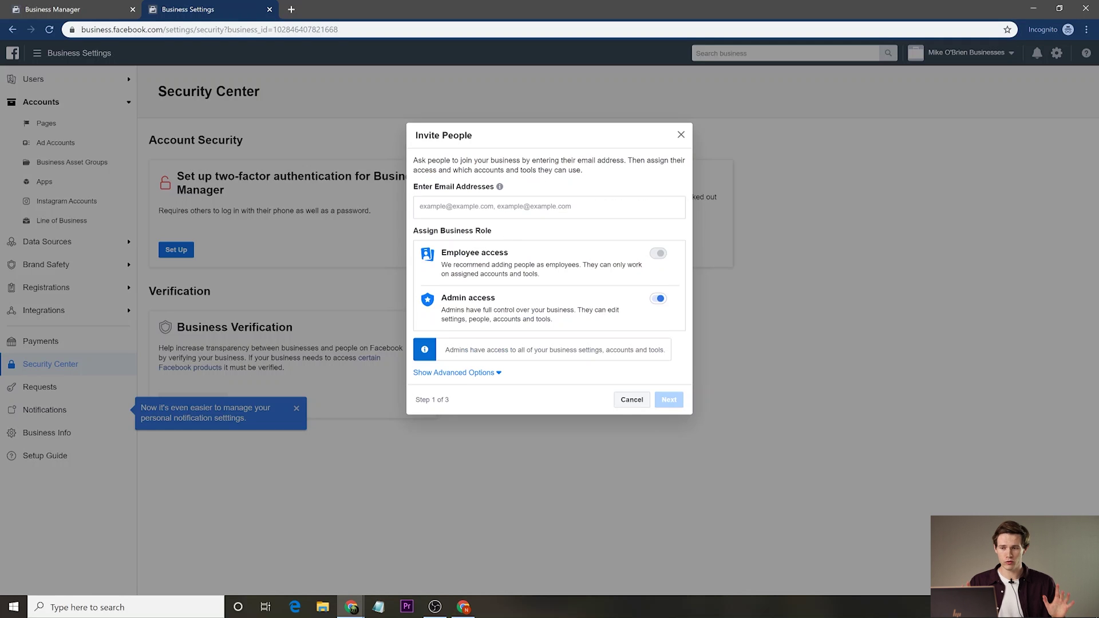
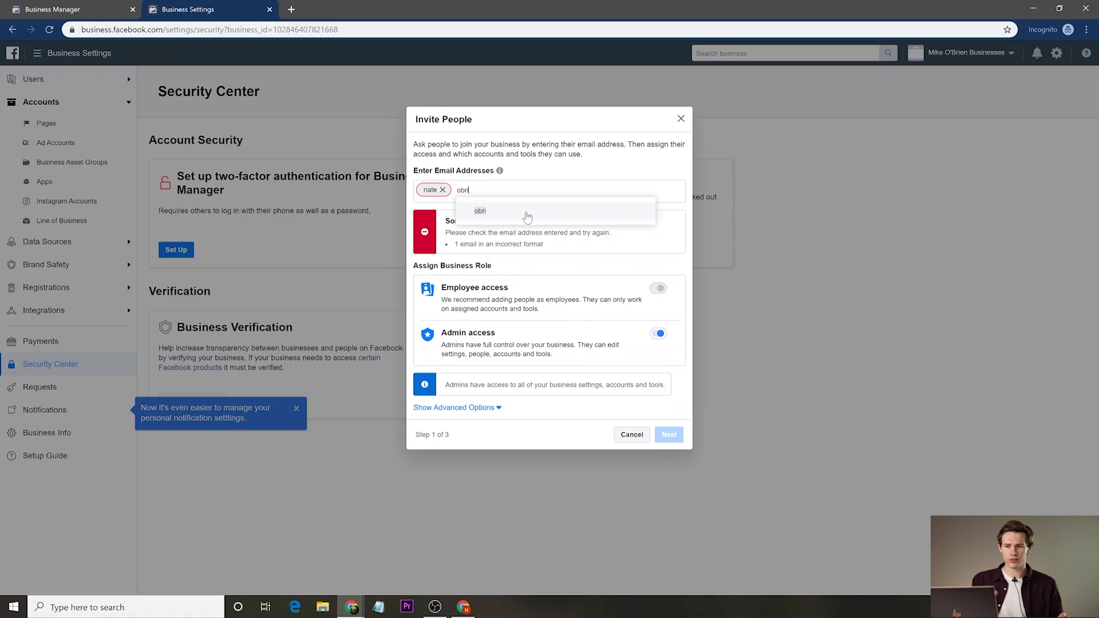
pyautogui.hotkey('ctrl', 'a')
pyautogui.press('BackSpace')
pyautogui.press('BackSpace')
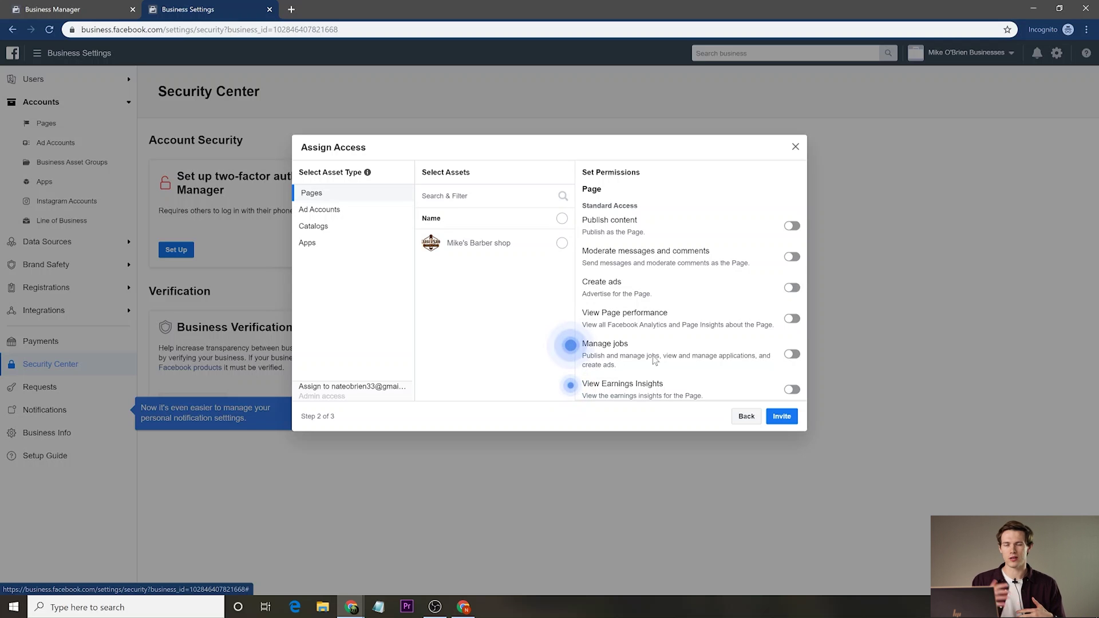
pyautogui.click(791, 354)
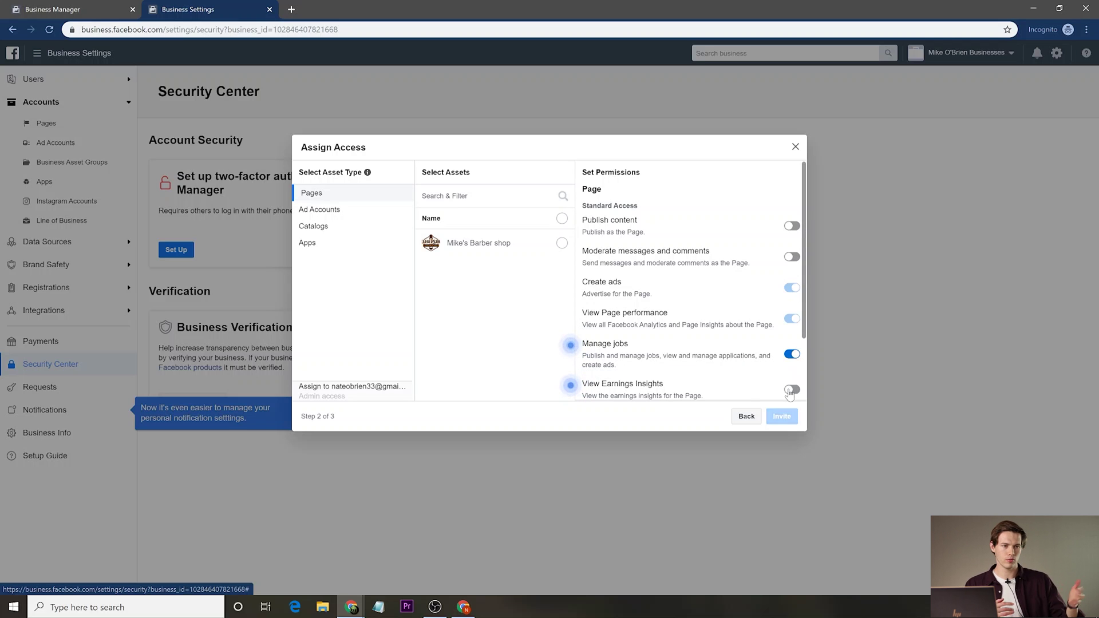
pyautogui.click(791, 390)
# Abandon the admin invitation unsent and dismiss the notification-settings tip.
pyautogui.click(745, 416)
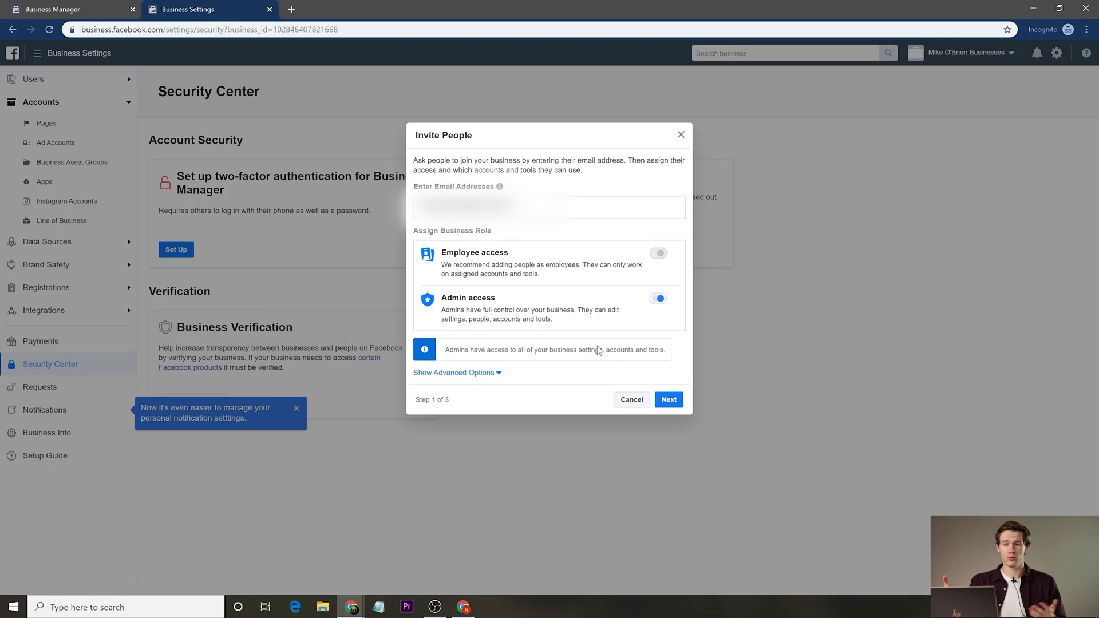
pyautogui.click(626, 400)
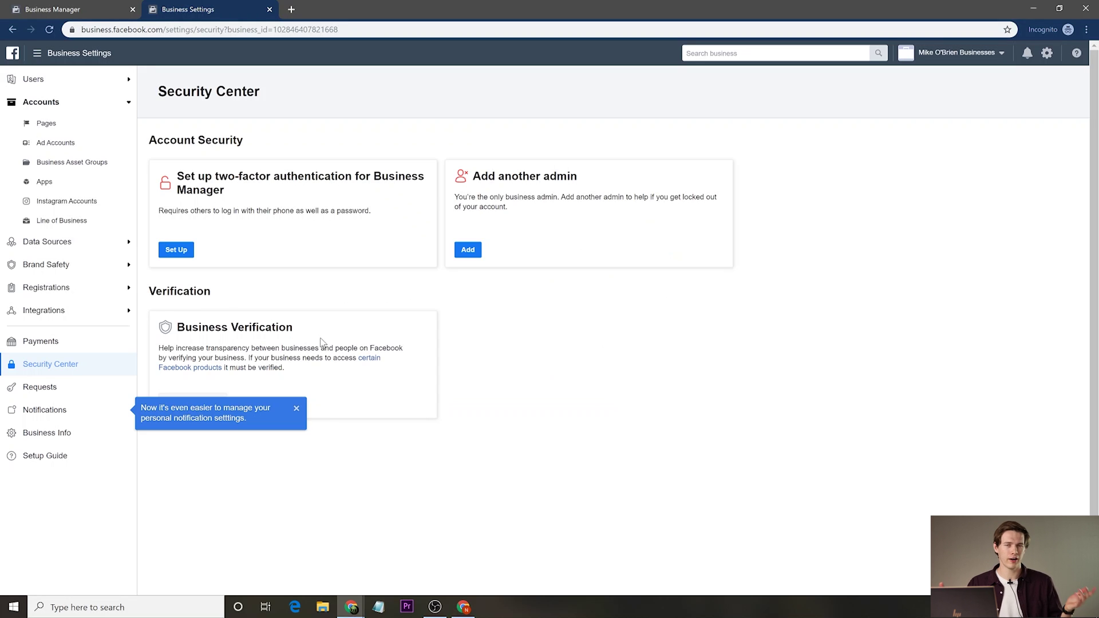
pyautogui.click(296, 408)
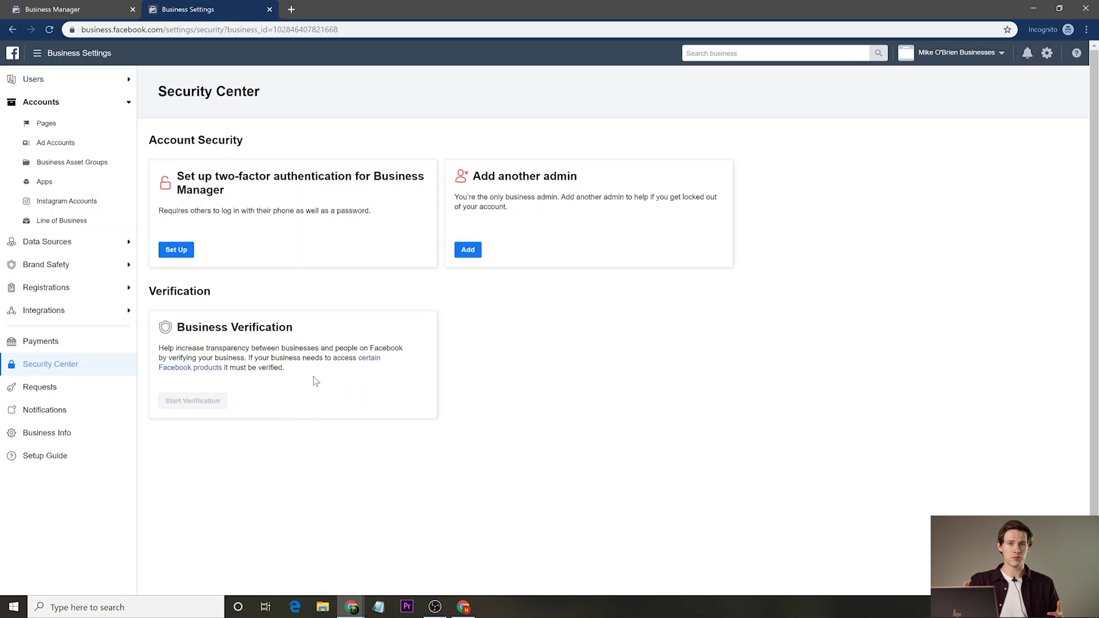
# Change two-factor authentication from Off to 'Required for everyone'.
pyautogui.click(177, 250)
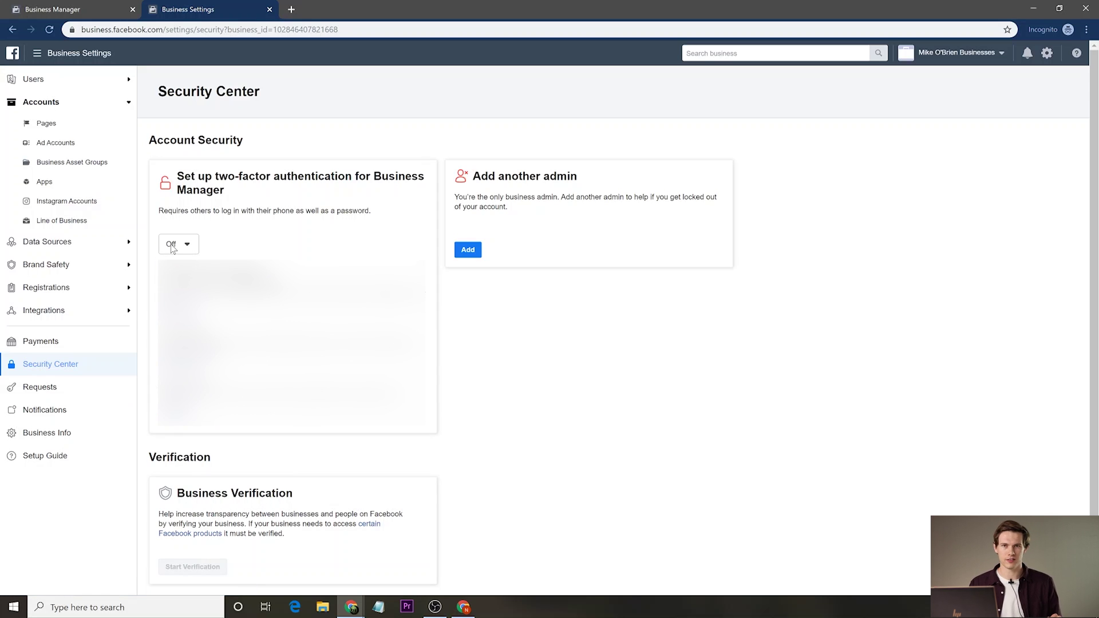
pyautogui.click(172, 246)
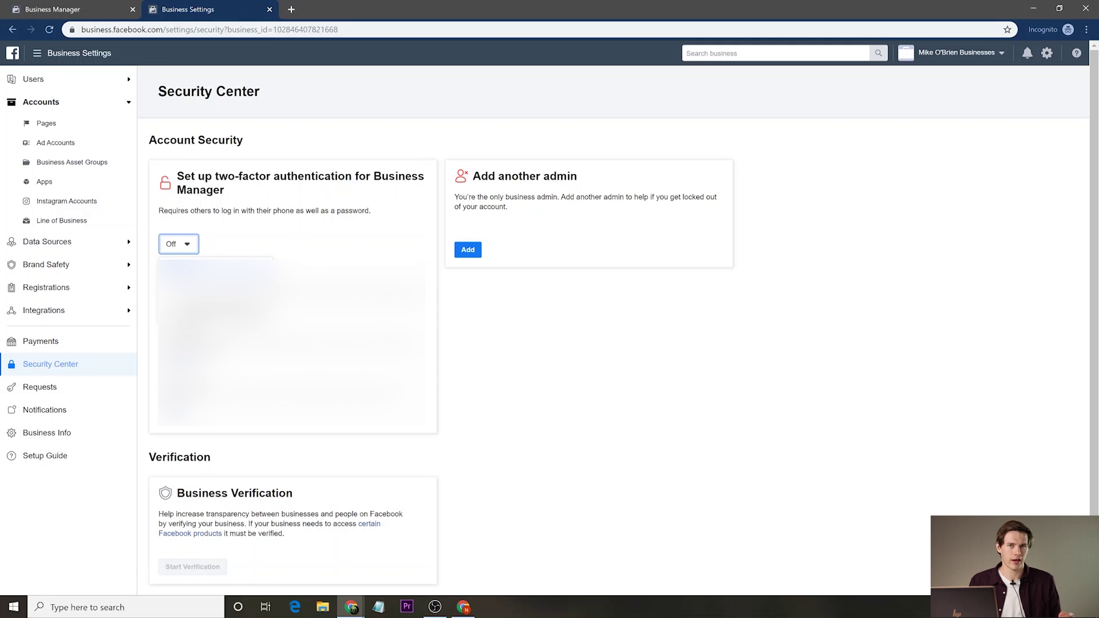
pyautogui.click(194, 304)
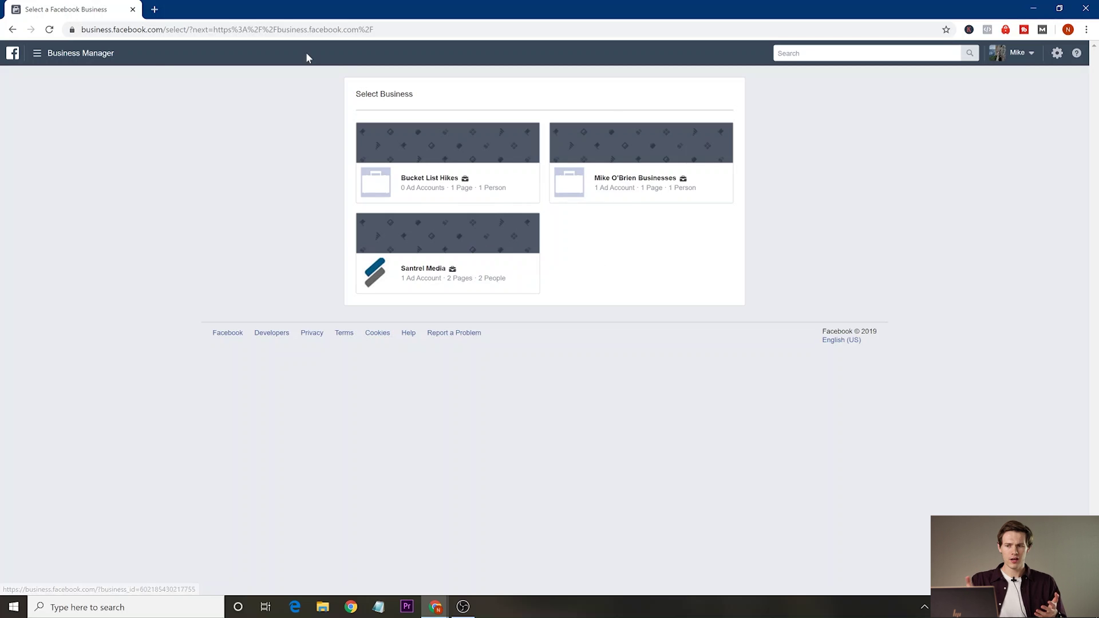
# Open the business with 1 ad account and 1 Page, and preview the barber shop Page's posts.
pyautogui.click(611, 188)
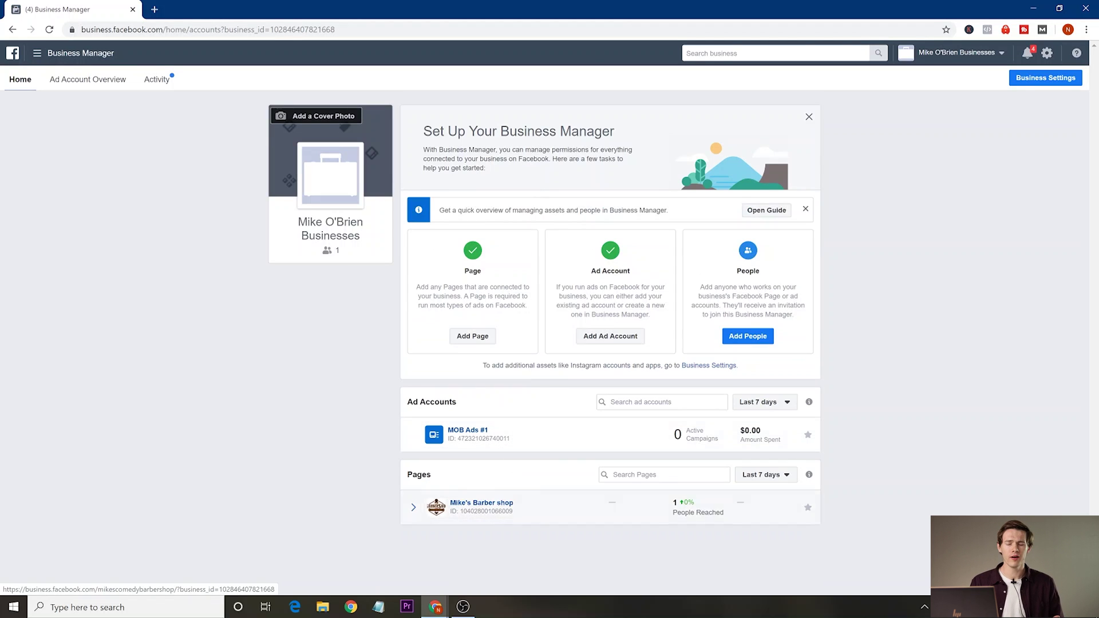
pyautogui.click(414, 507)
pyautogui.scroll(-1, 413, 507)
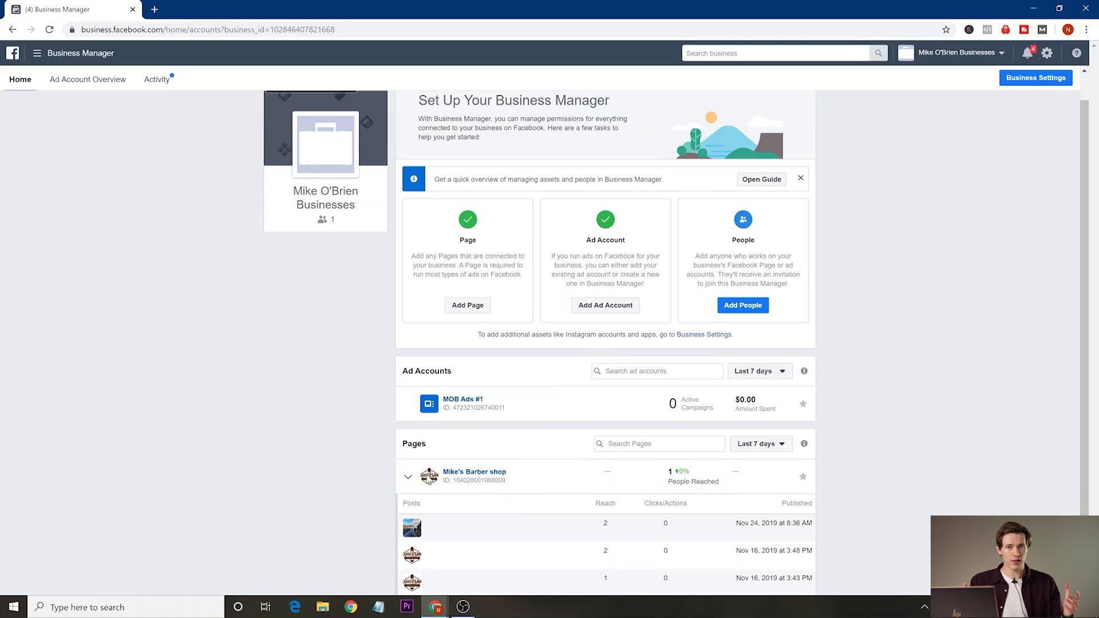
pyautogui.scroll(-1, 345, 468)
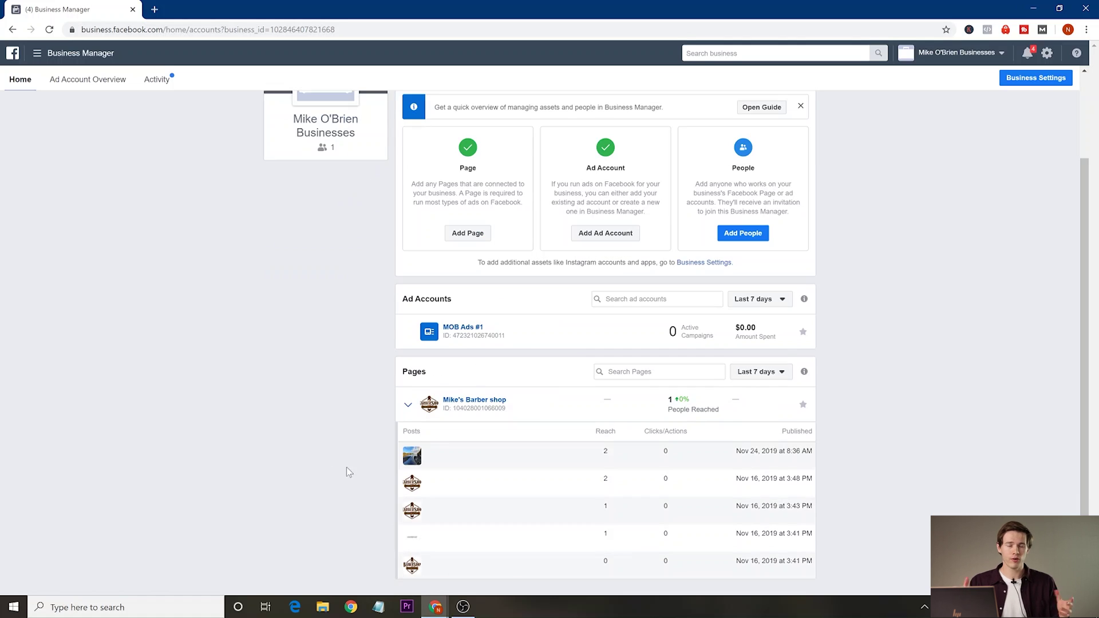
pyautogui.click(409, 405)
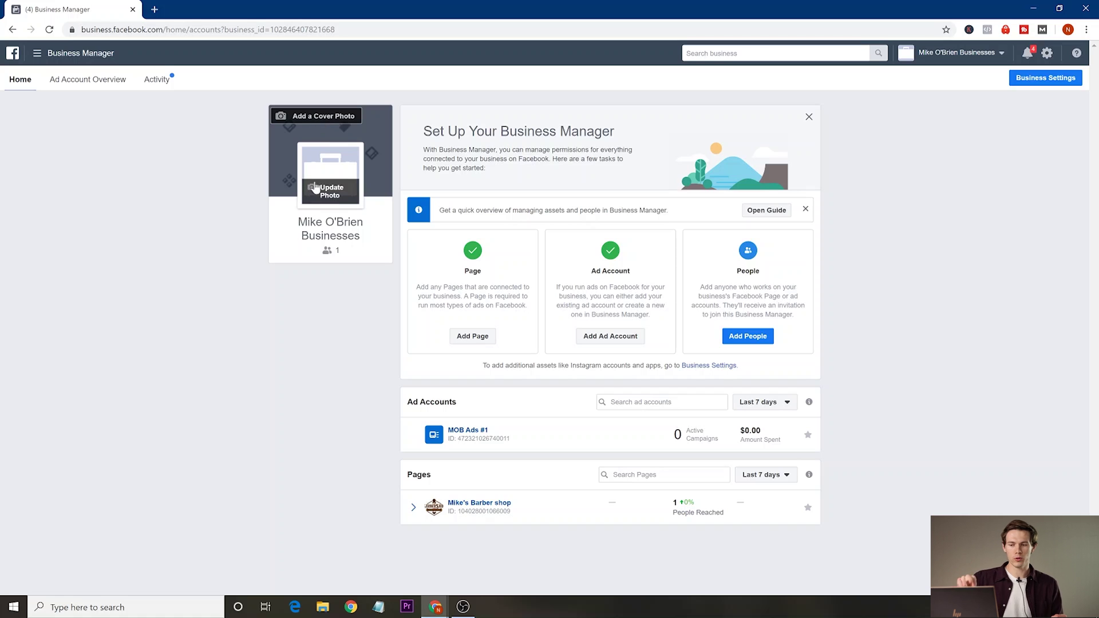
# Upload Logo_Add-In as the business picture, close the setup guide, and view Ad Account Overview.
pyautogui.click(331, 196)
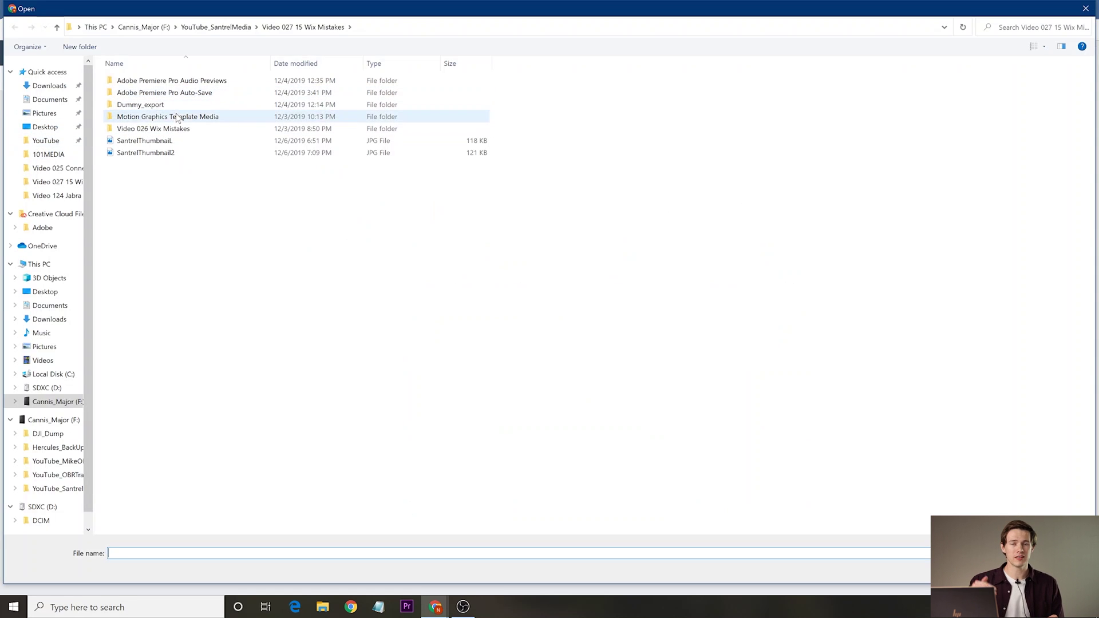
pyautogui.click(235, 28)
pyautogui.doubleClick(243, 286)
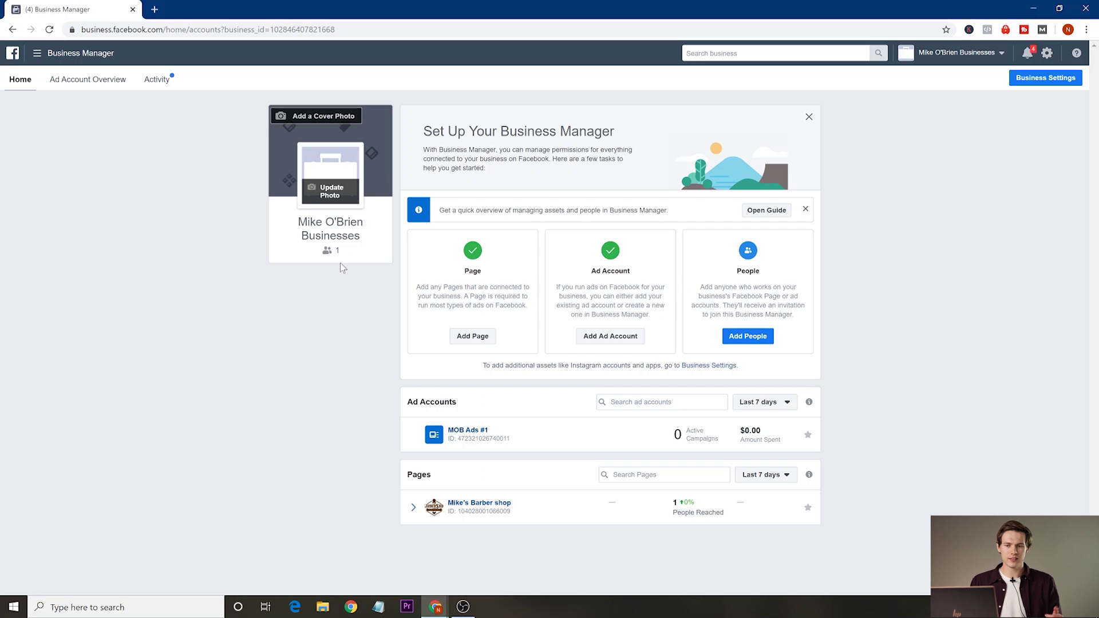
pyautogui.click(321, 117)
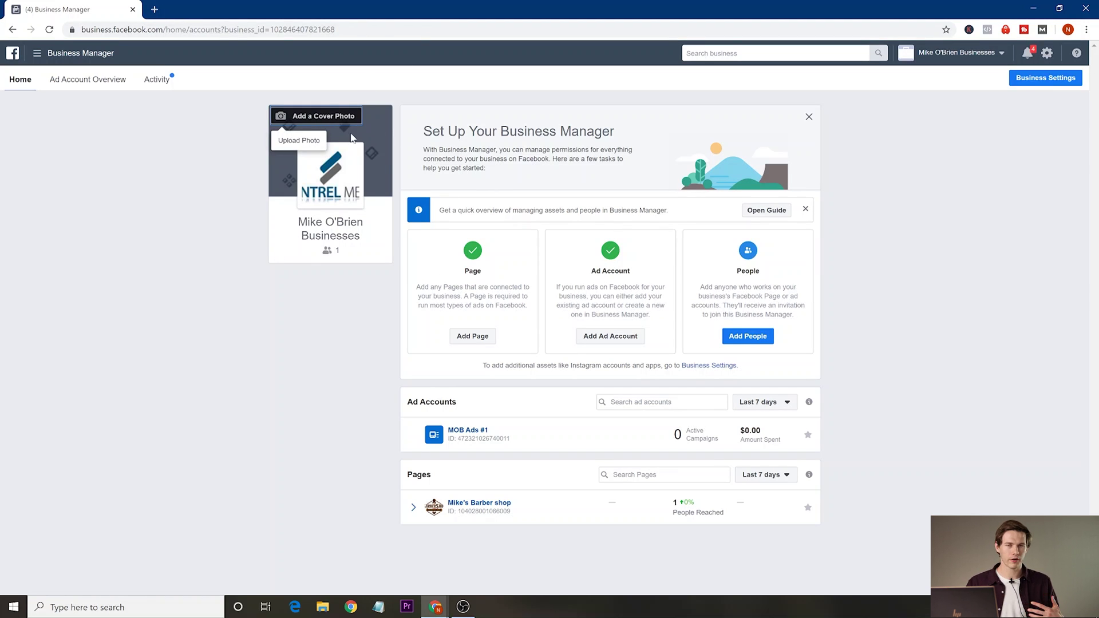
pyautogui.click(349, 118)
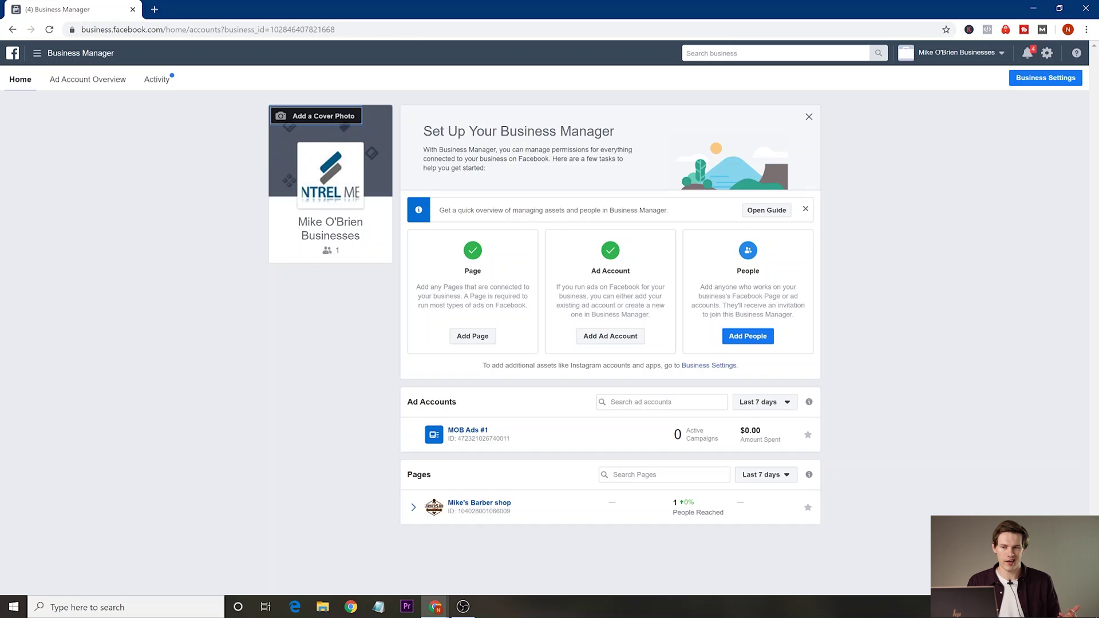
pyautogui.click(808, 118)
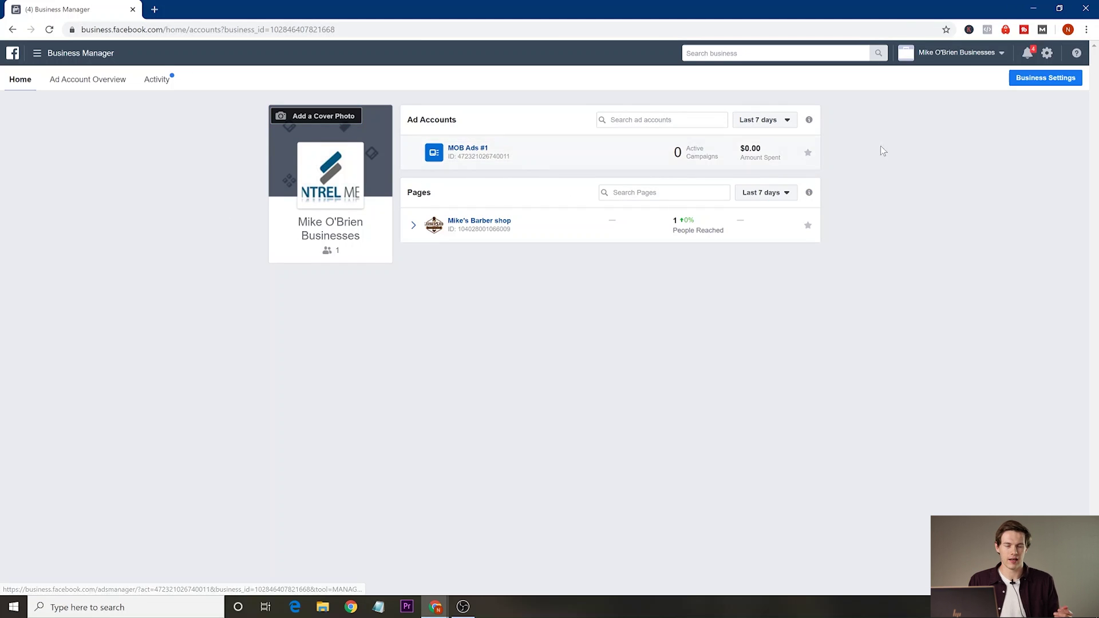
pyautogui.click(84, 81)
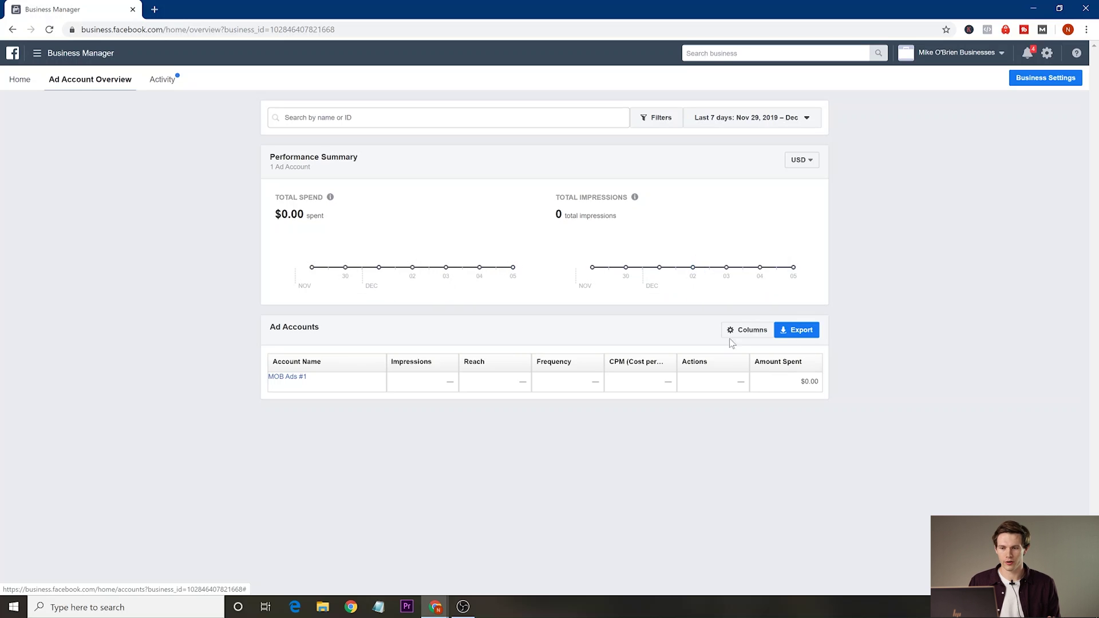
# Export the Ad Accounts report as a CSV, view the Activity report, and open the main menu.
pyautogui.click(795, 333)
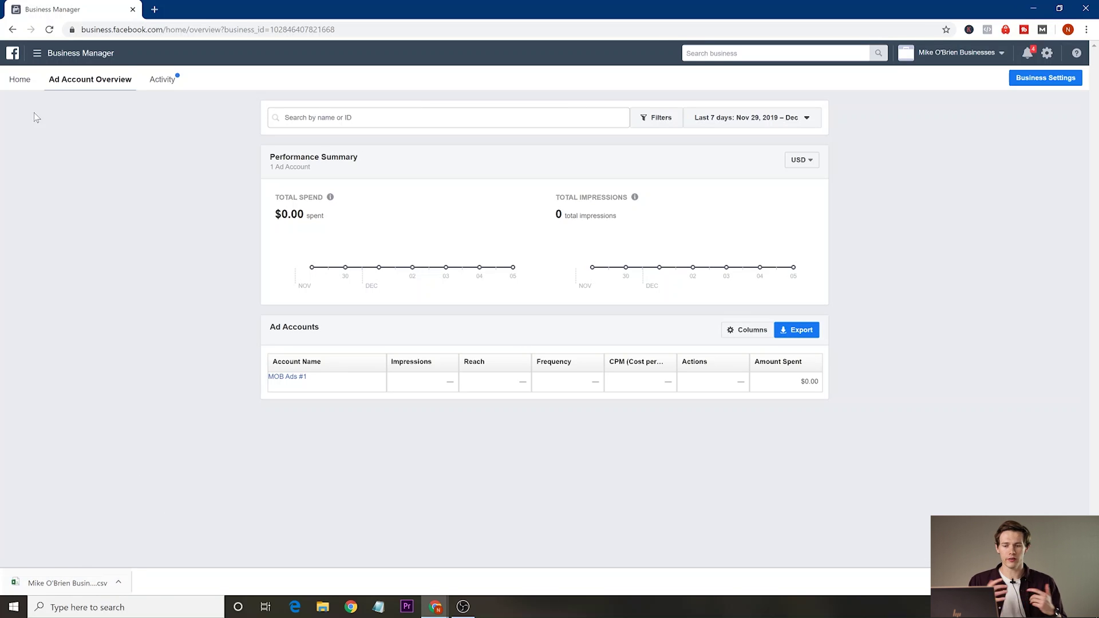
pyautogui.click(158, 80)
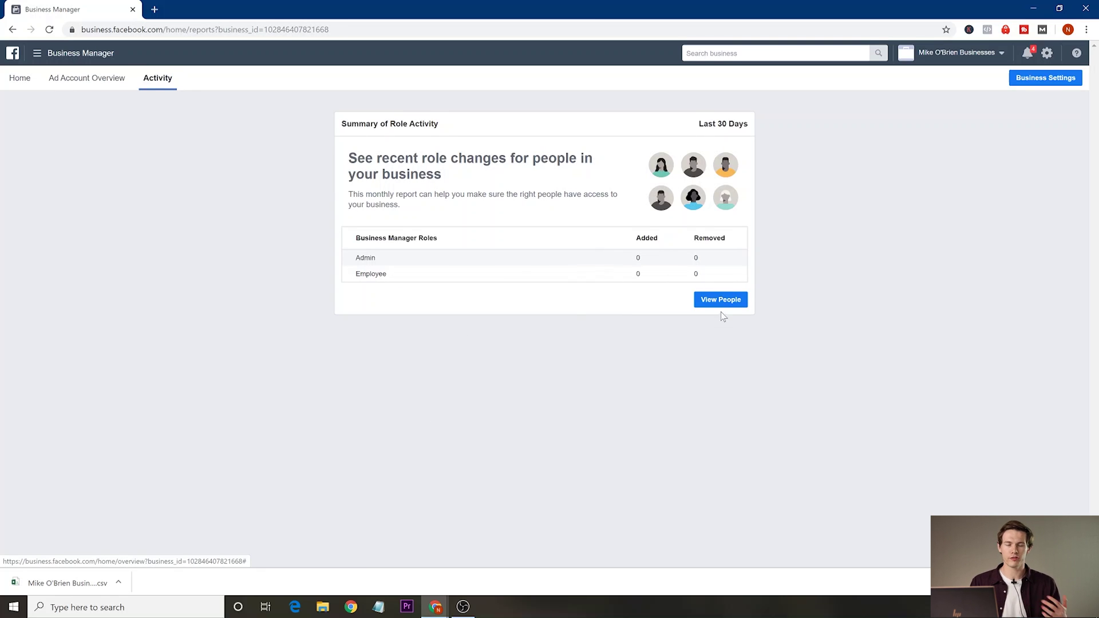
pyautogui.click(46, 54)
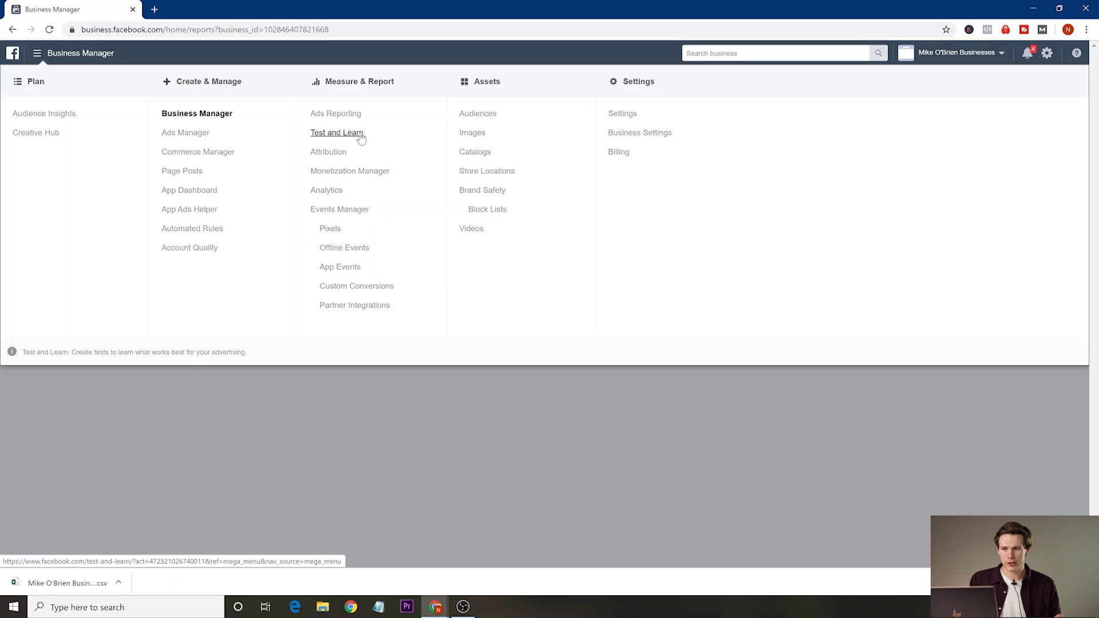
# Visit the Events Manager Pixels page, then return to the Business Manager home.
pyautogui.click(329, 229)
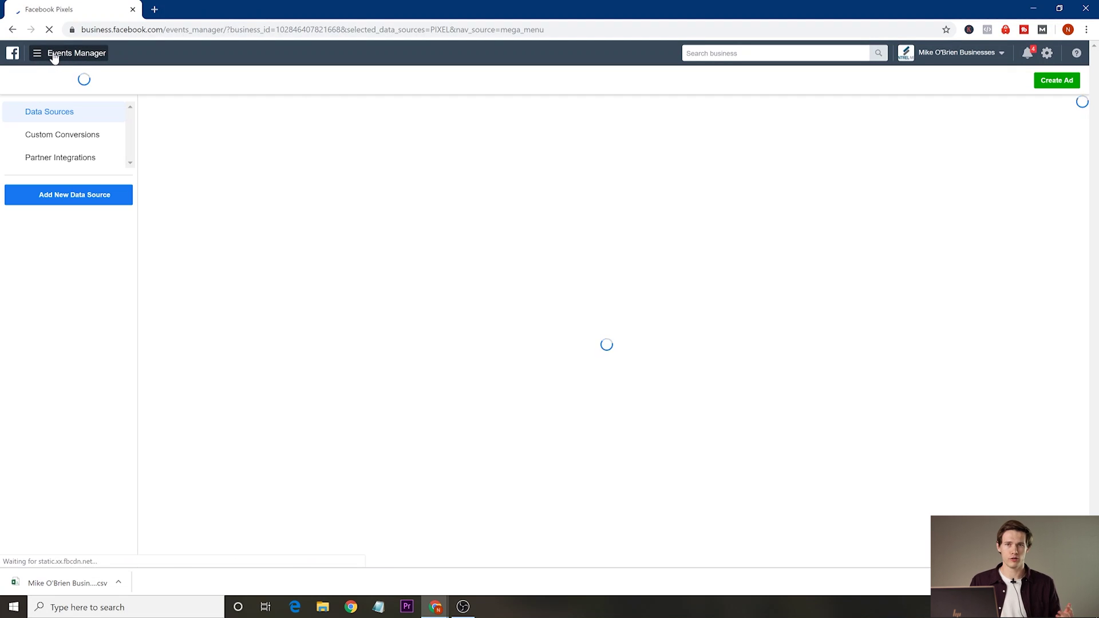
pyautogui.click(55, 60)
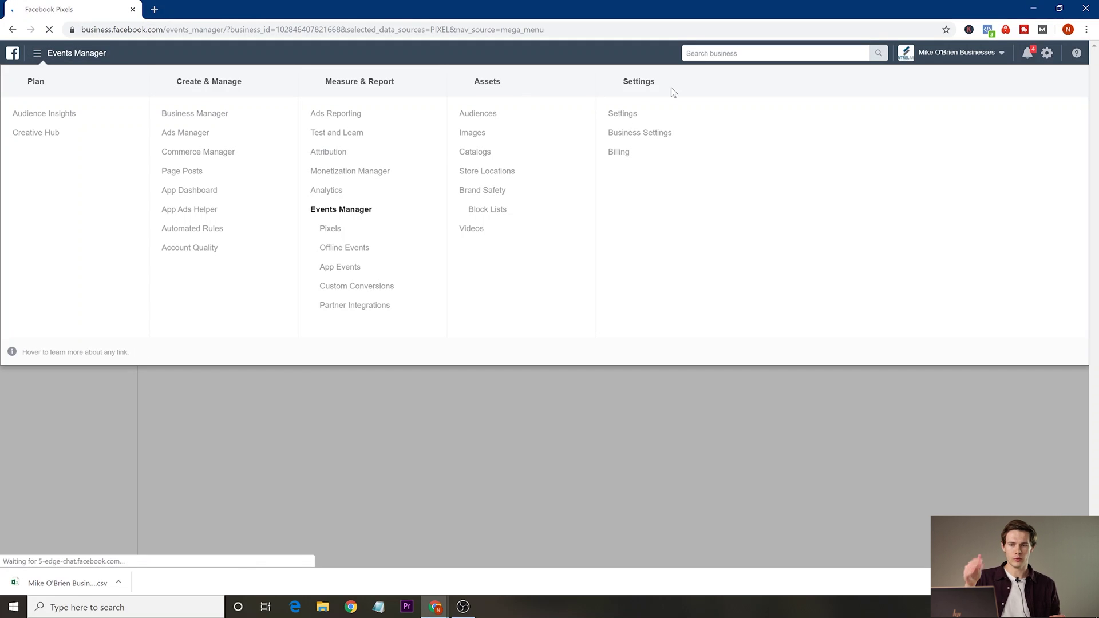
pyautogui.moveTo(458, 257); pyautogui.dragTo(309, 208)
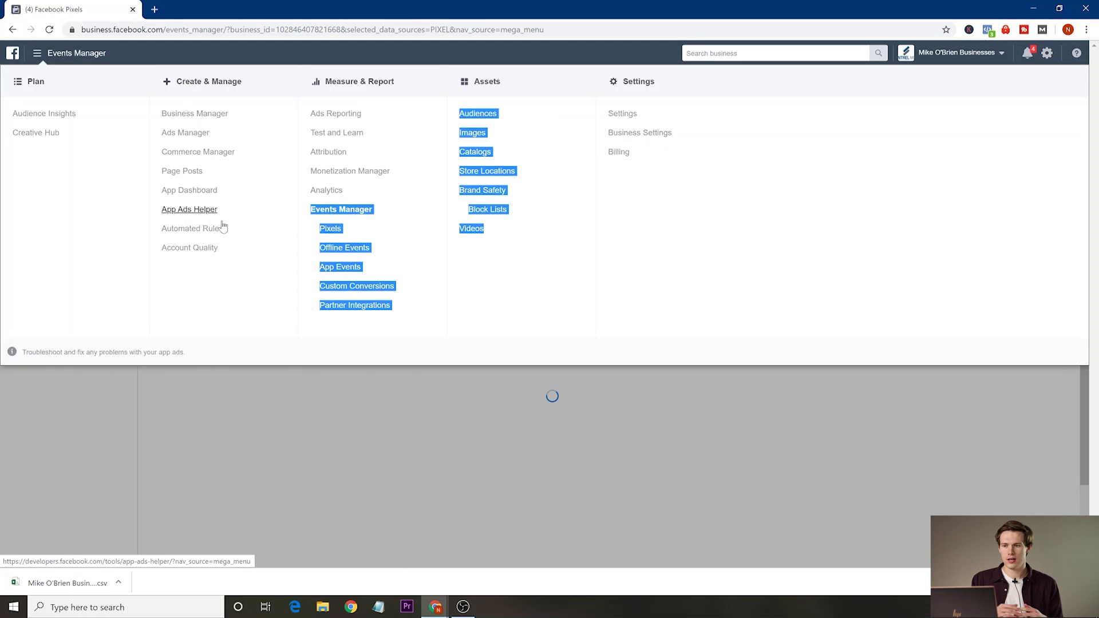
pyautogui.click(197, 114)
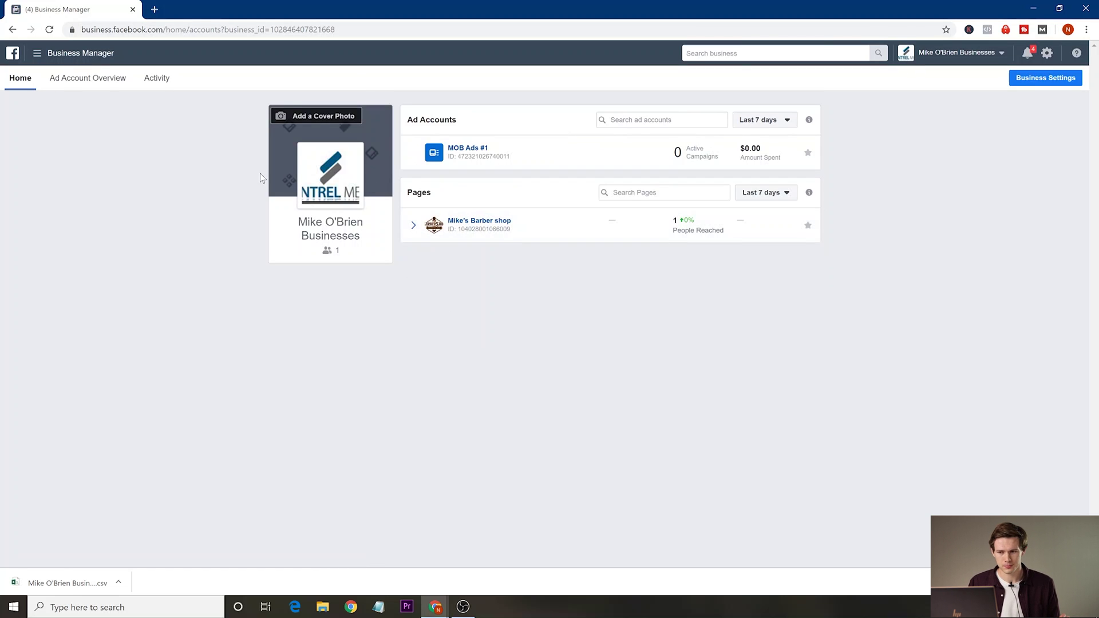
# Open the barber shop Page in a new tab and view its General settings.
pyautogui.click(487, 225)
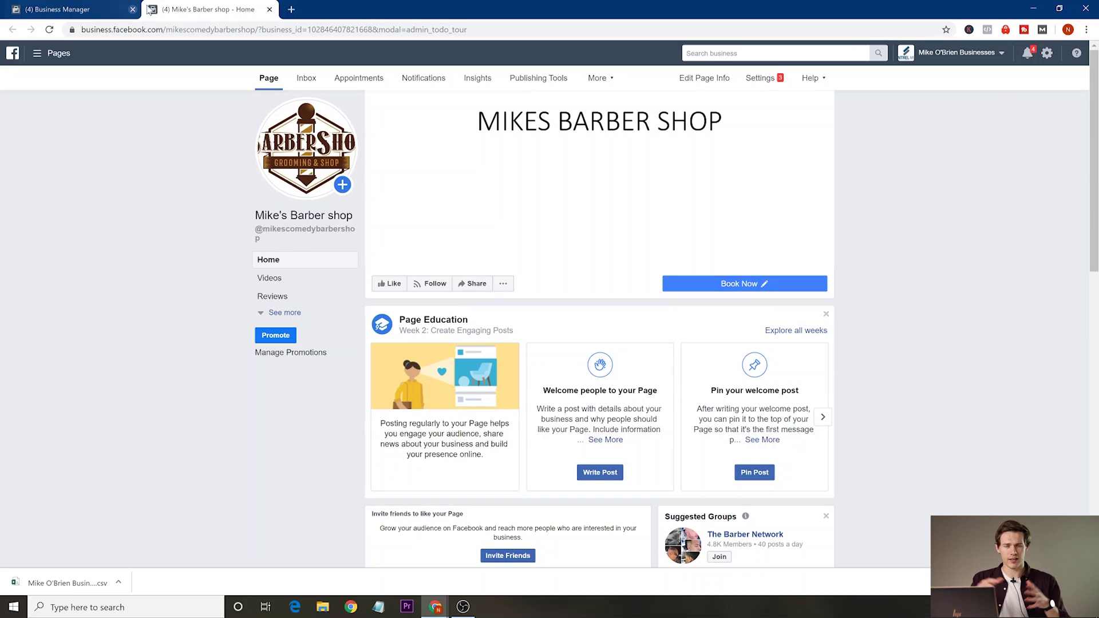
pyautogui.click(779, 82)
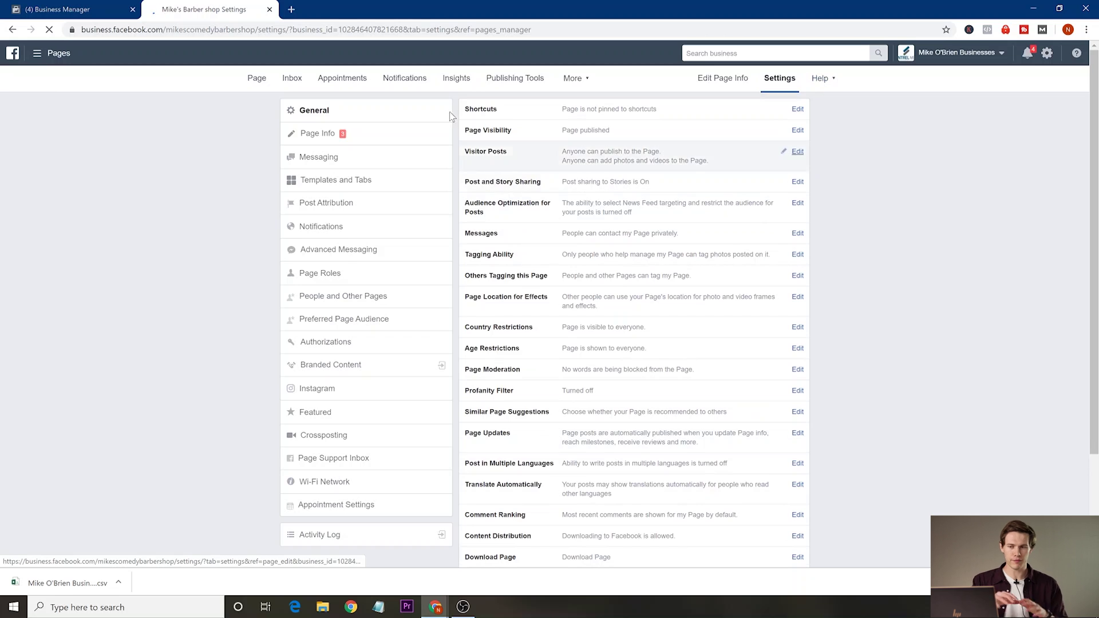
pyautogui.scroll(-3, 567, 357)
pyautogui.scroll(3, 568, 367)
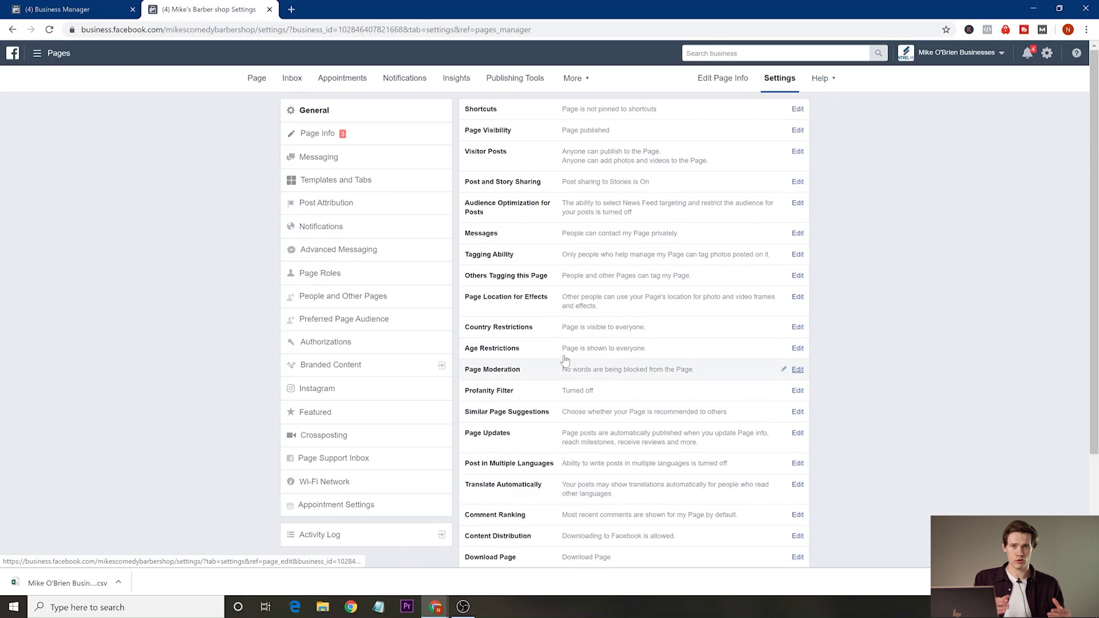